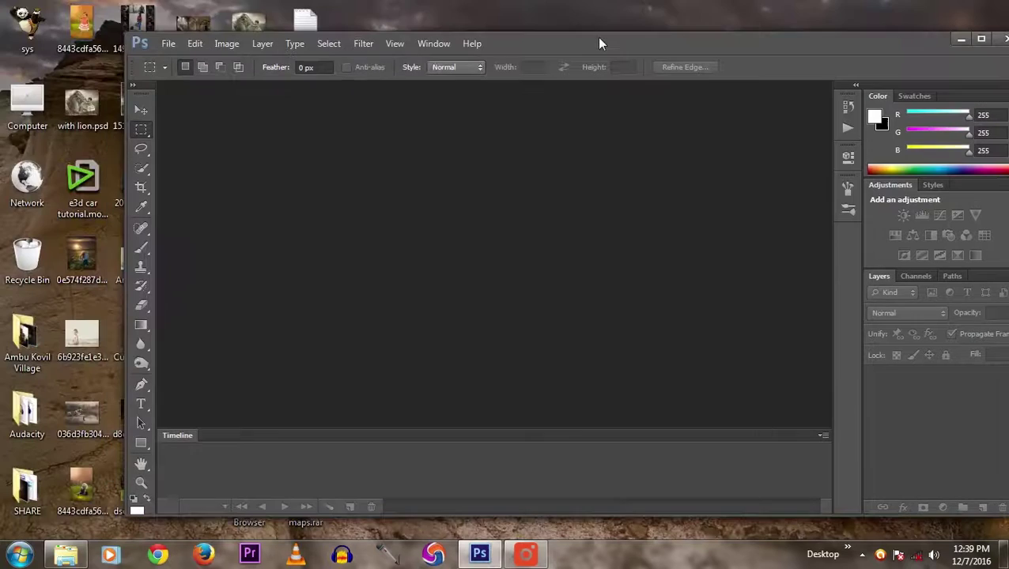
Maximize the empty Photoshop window and bring up the baby bubbles photo folder
left_click_drag(596, 38, 583, 33)
double_click(583, 33)
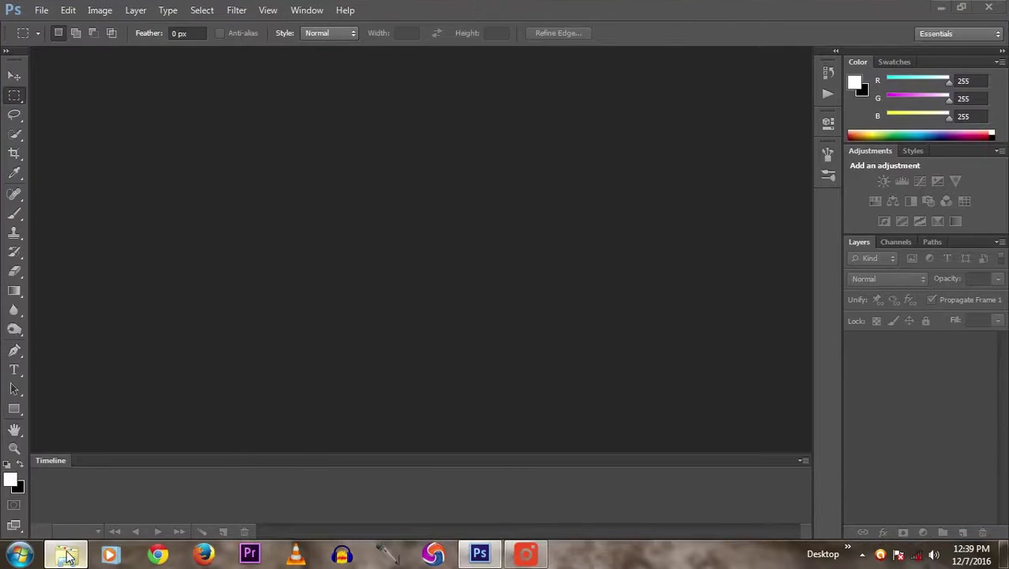
left_click(66, 554)
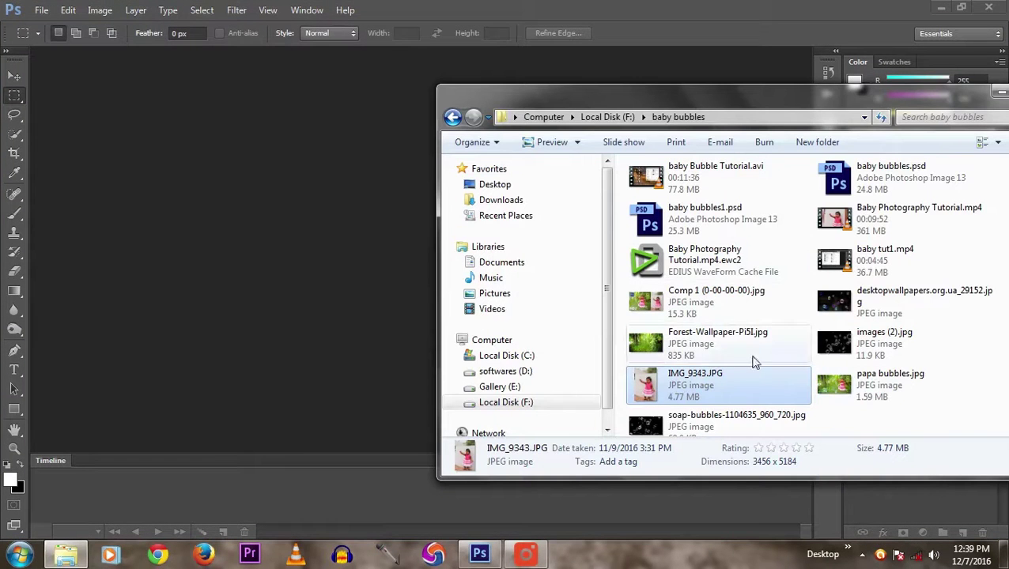
Drag IMG_9343.JPG from the baby bubbles folder into Photoshop, loading it in Camera Raw
left_click_drag(683, 392, 316, 278)
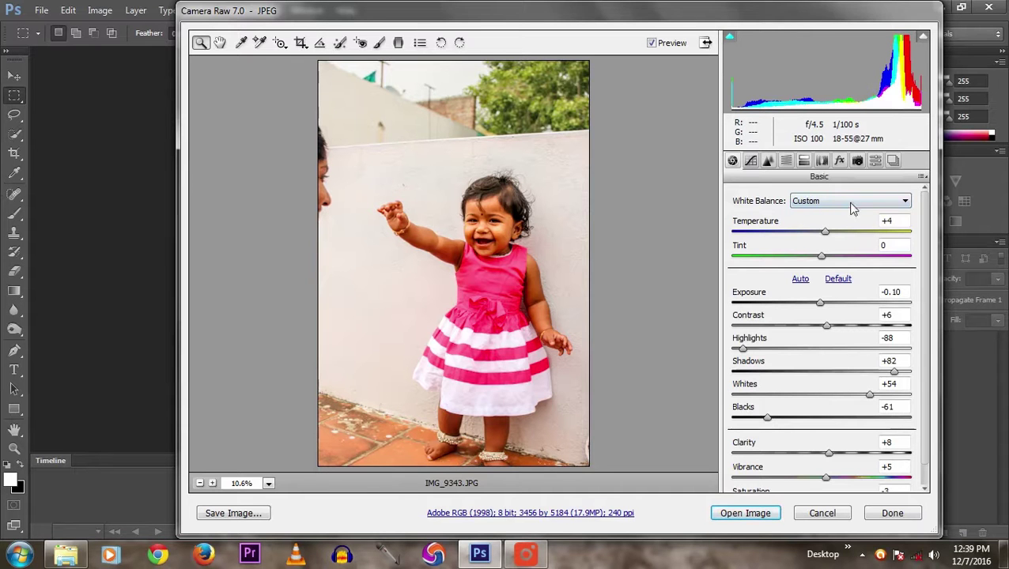
In Camera Raw, set Temperature +3, Contrast +2, Highlights -92 and Shadows +72
scroll(924, 209, "down", 1)
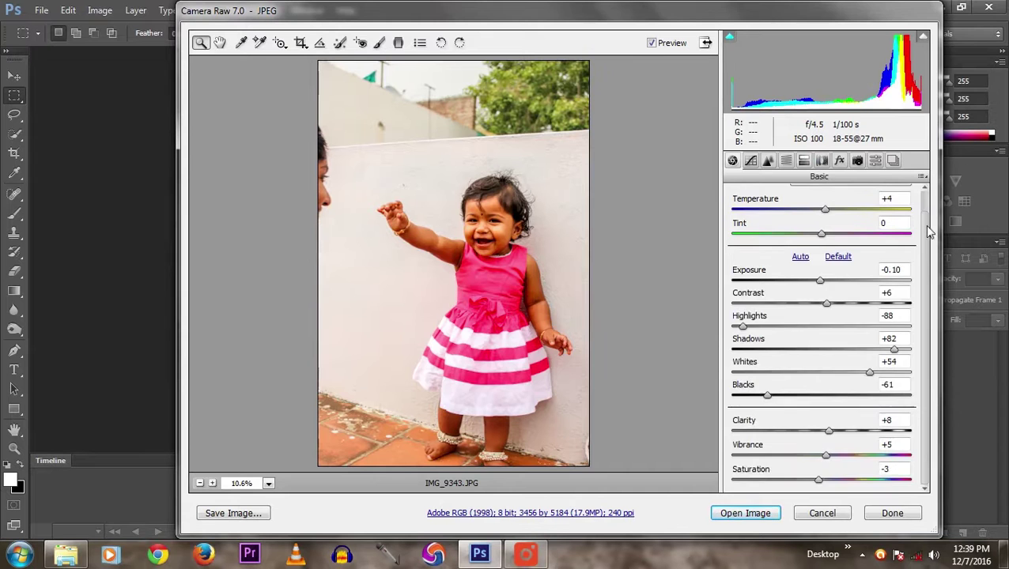
scroll(923, 206, "up", 1)
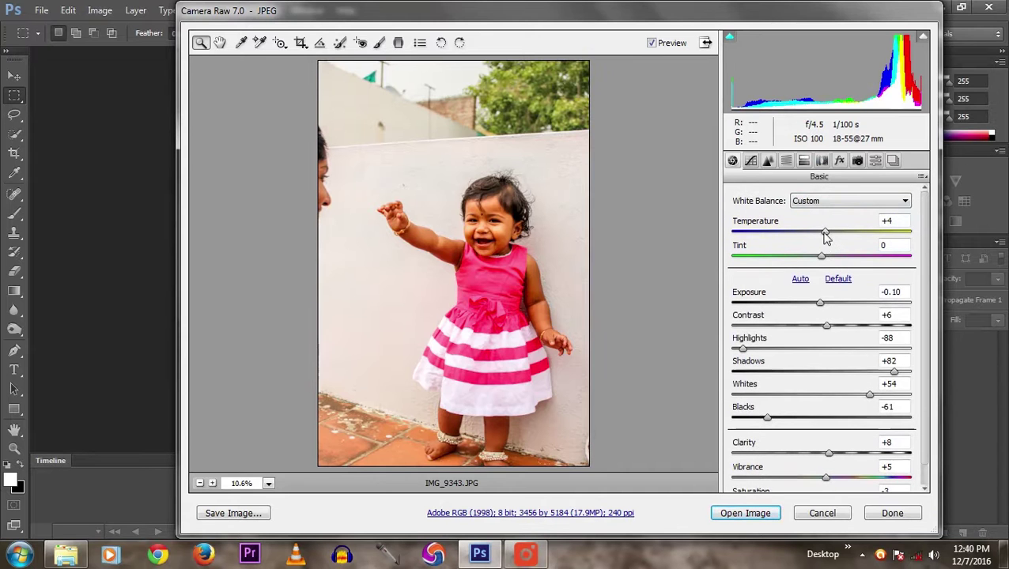
left_click_drag(825, 234, 822, 234)
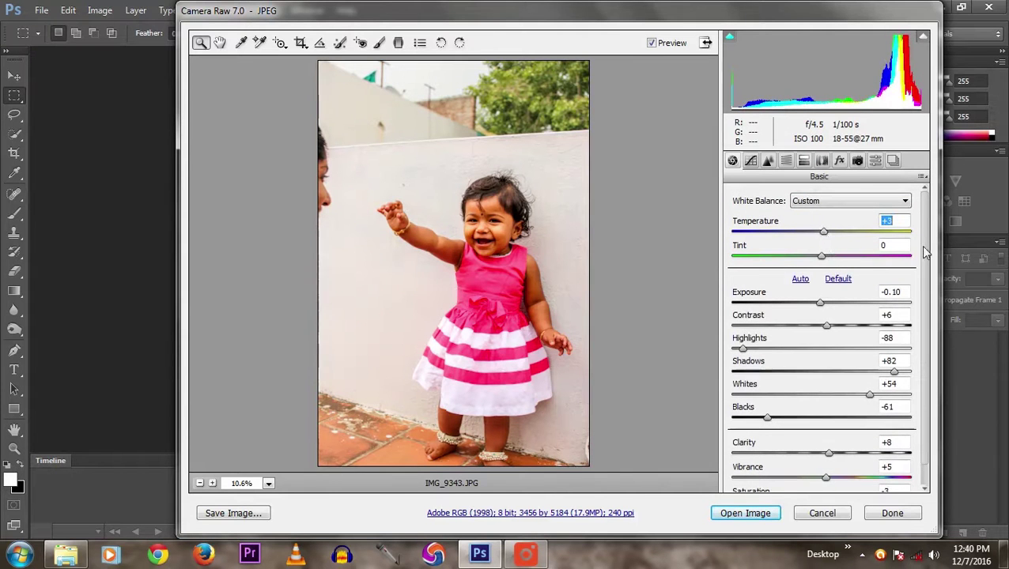
scroll(925, 251, "down", 1)
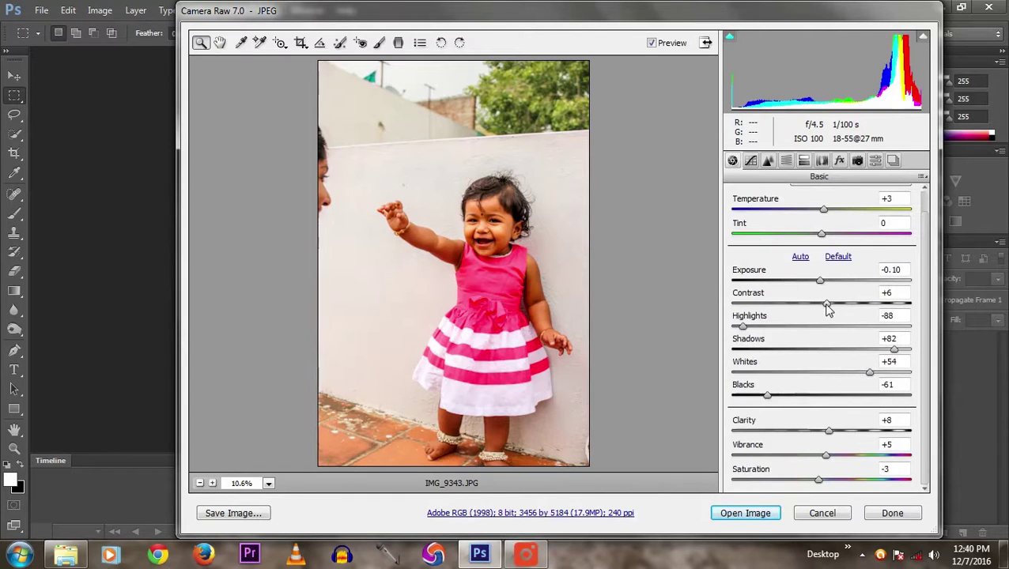
left_click_drag(827, 308, 822, 308)
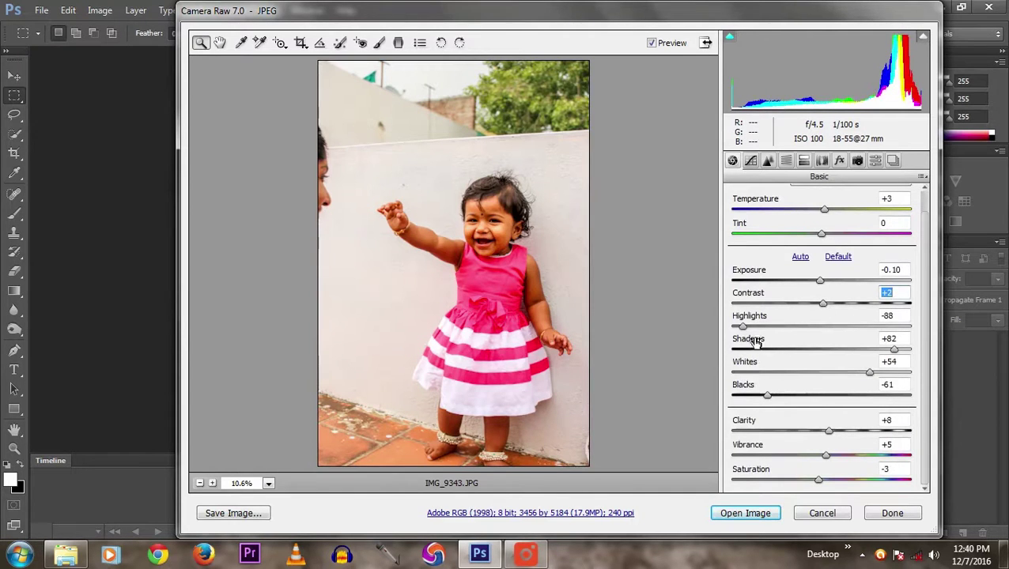
left_click_drag(743, 326, 739, 327)
mouse_move(893, 349)
left_mouse_down()
mouse_move(812, 350)
mouse_move(885, 350)
left_mouse_up()
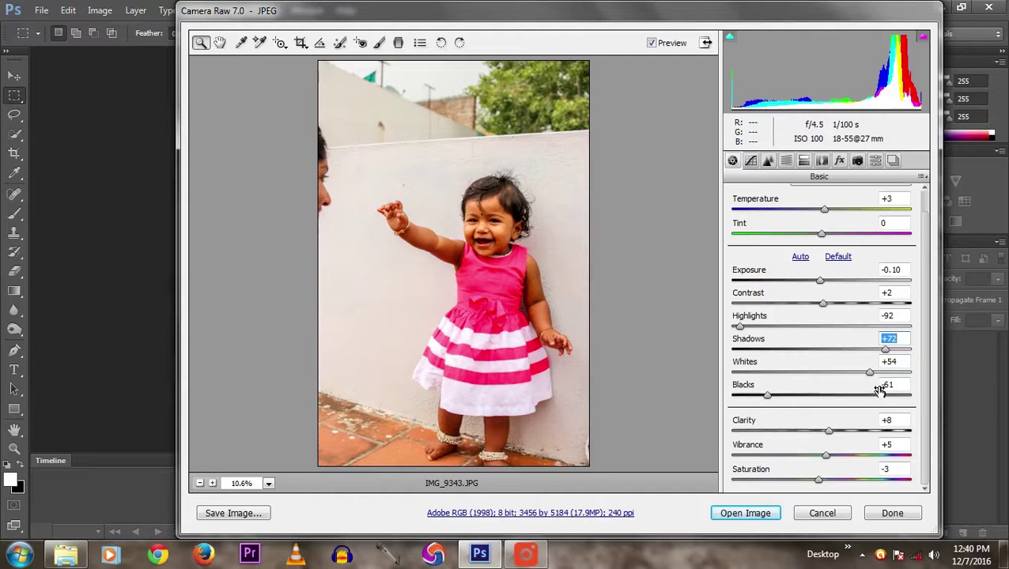
Set Whites to +48, keep Blacks at -61 after an Alt clipping check, and open the image
mouse_move(869, 371)
left_mouse_down()
mouse_move(851, 376)
mouse_move(863, 371)
left_mouse_up()
key("alt")
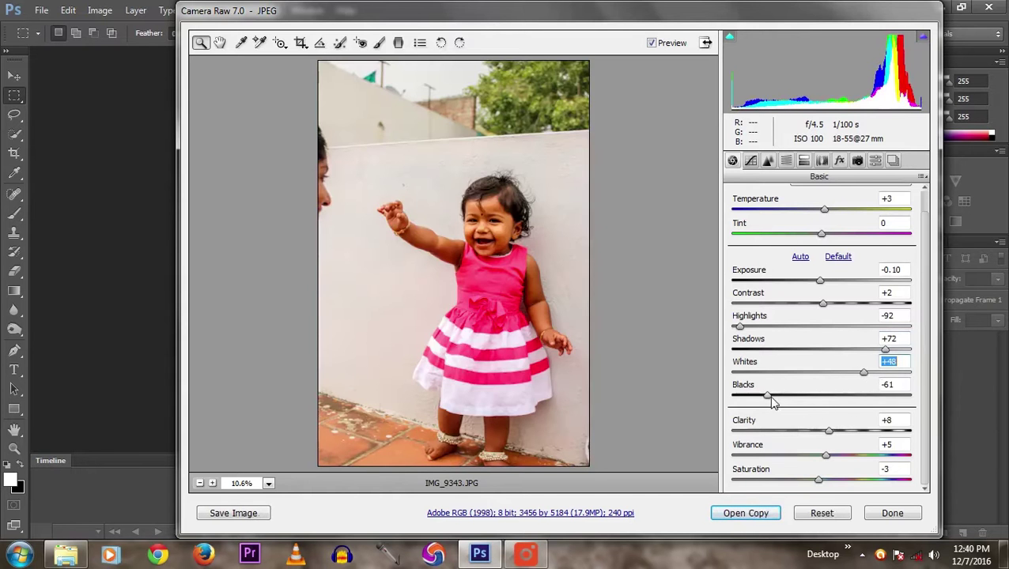
left_click_drag(772, 400, 770, 395)
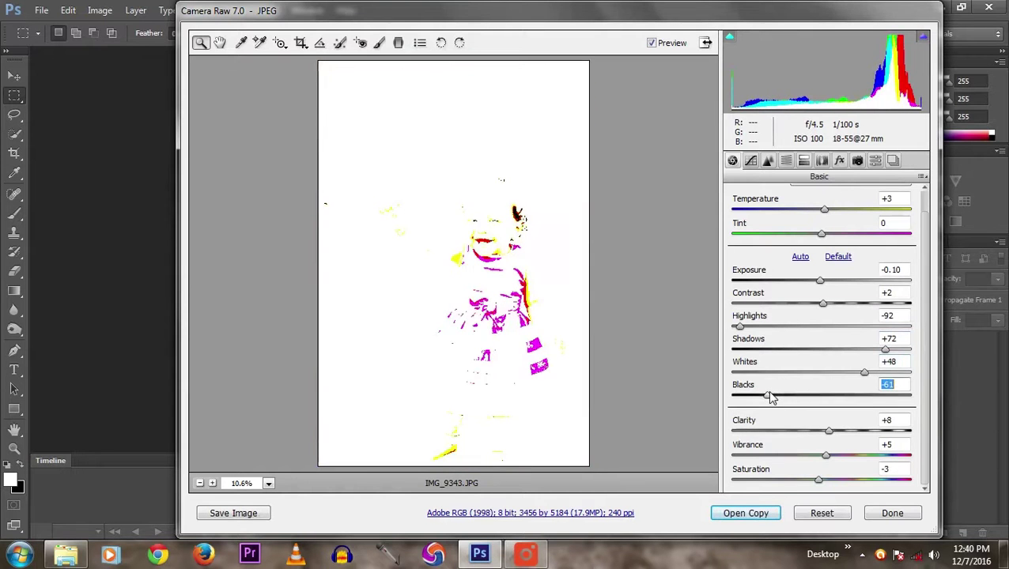
left_click_drag(772, 398, 772, 398)
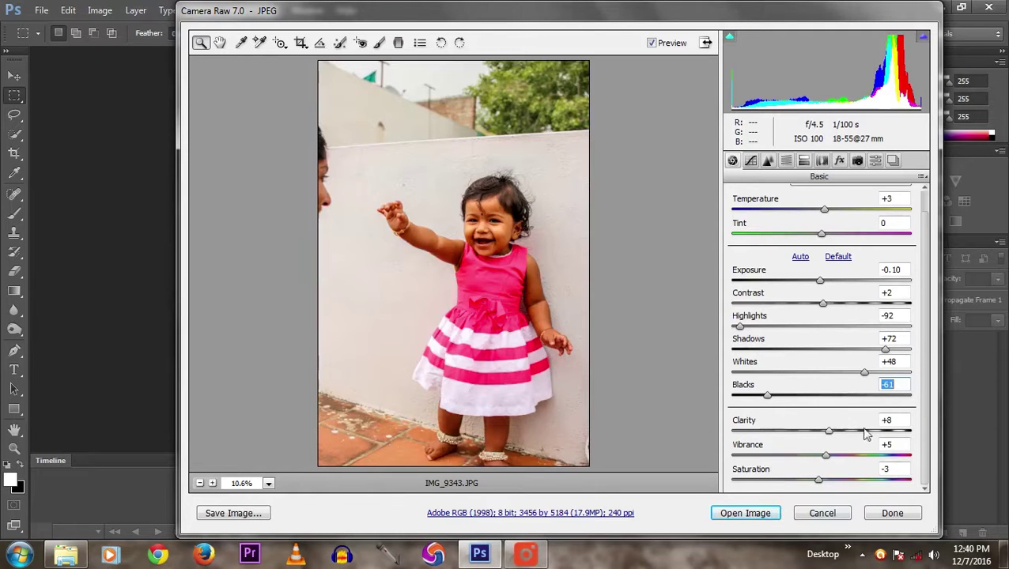
left_click(768, 514)
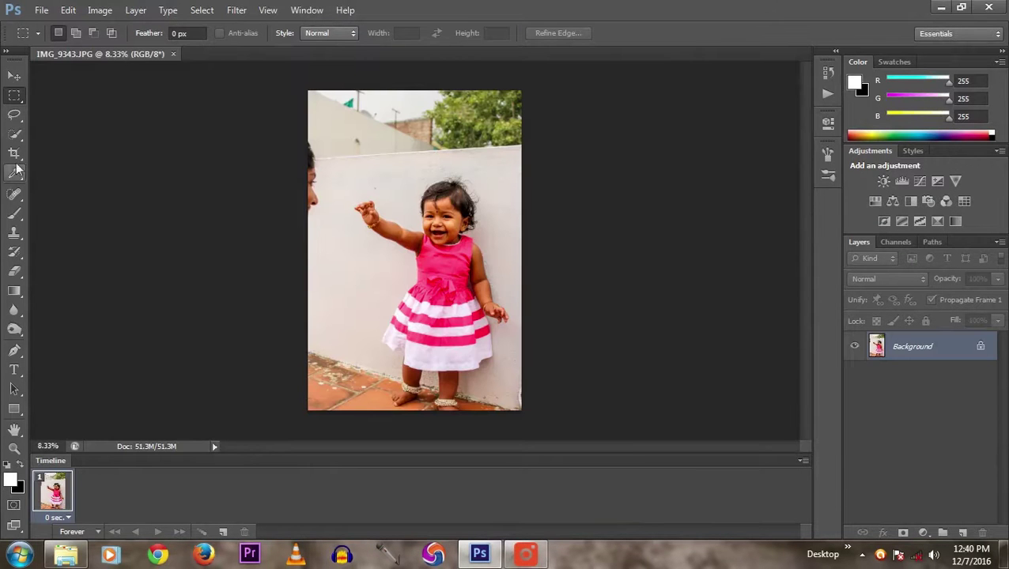
With the Quick Selection tool, zoom in and select the girl's pink striped dress
left_click(14, 134)
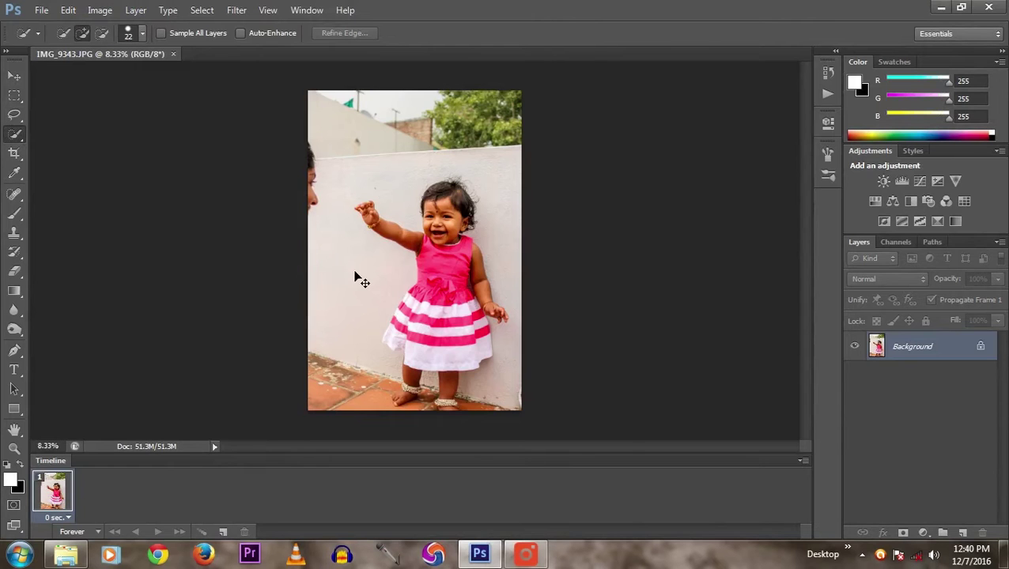
key("ctrl+plus")
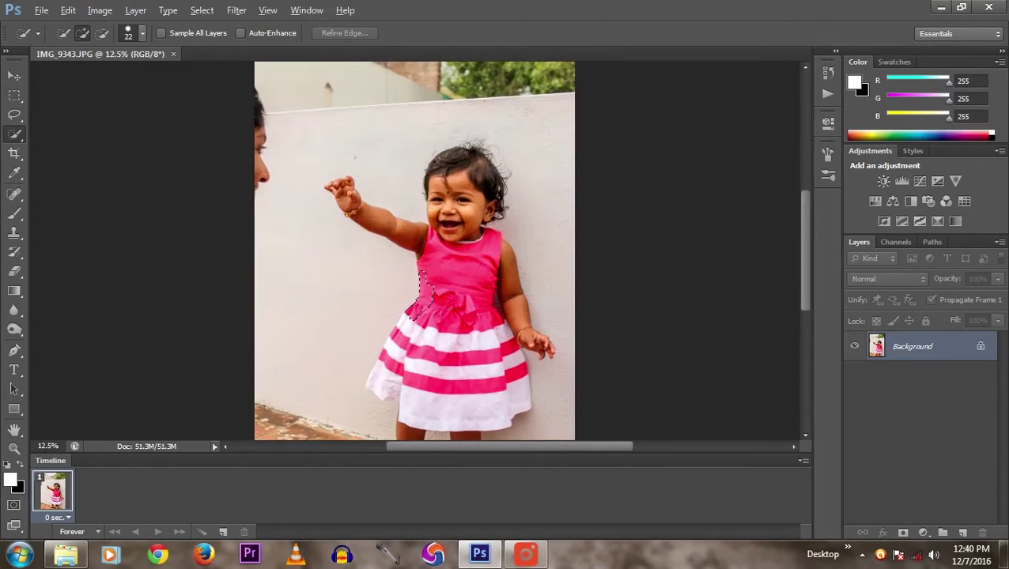
left_click_drag(427, 301, 490, 289)
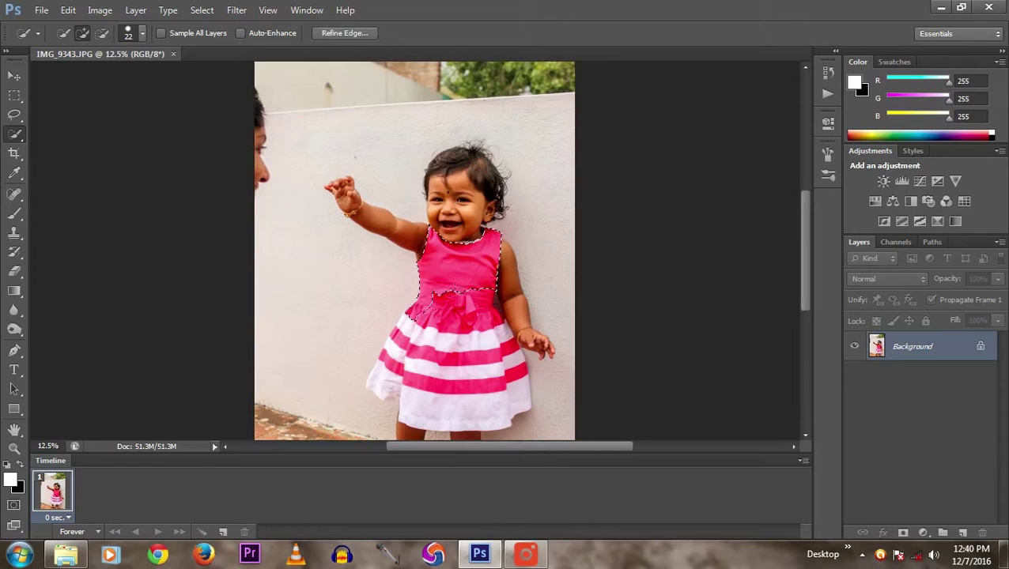
left_click_drag(425, 362, 393, 386)
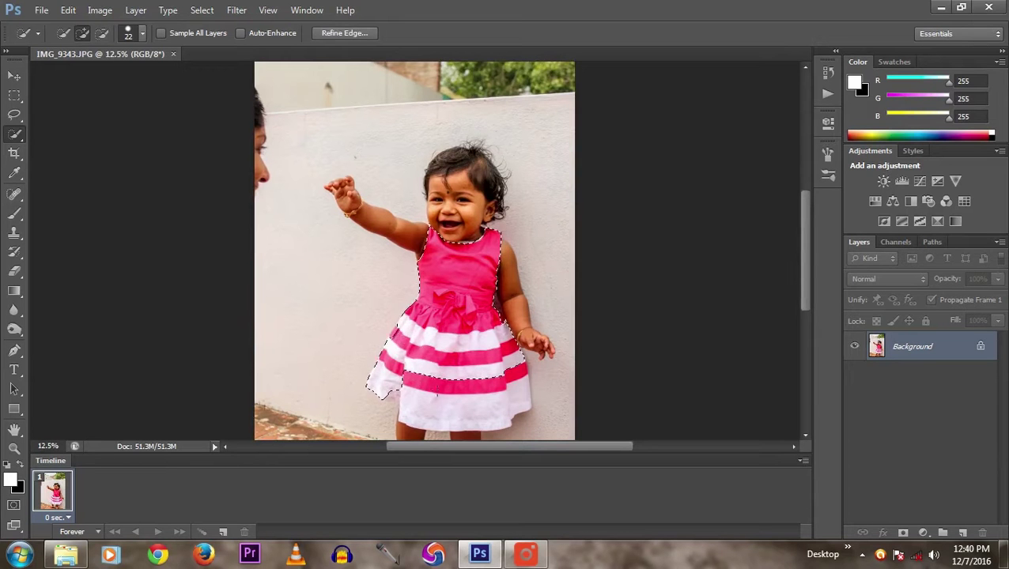
left_click_drag(443, 377, 521, 385)
left_click(454, 410)
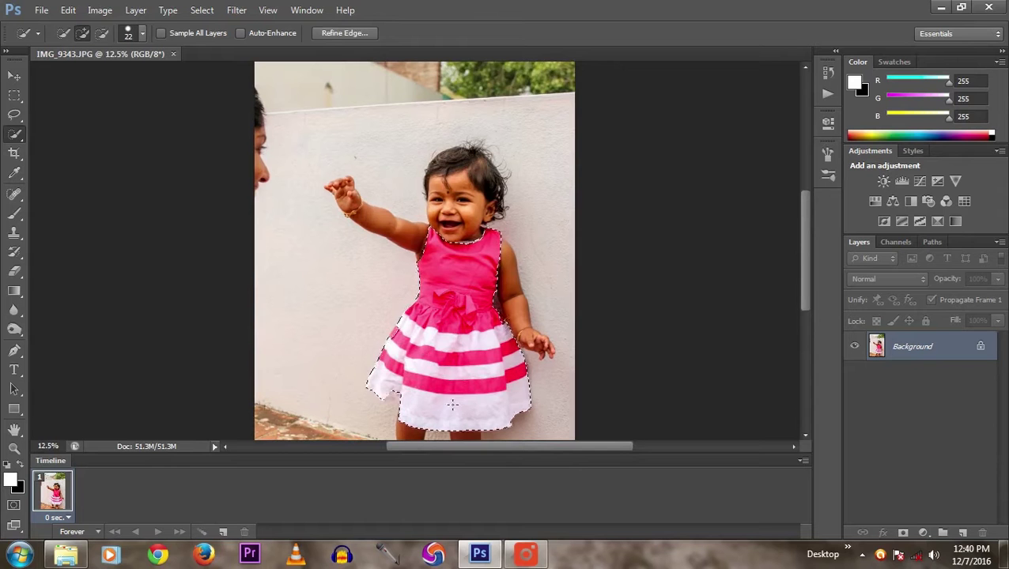
Add both legs, feet and toes to the selection, then pan up to her face
scroll(469, 270, "down", 5)
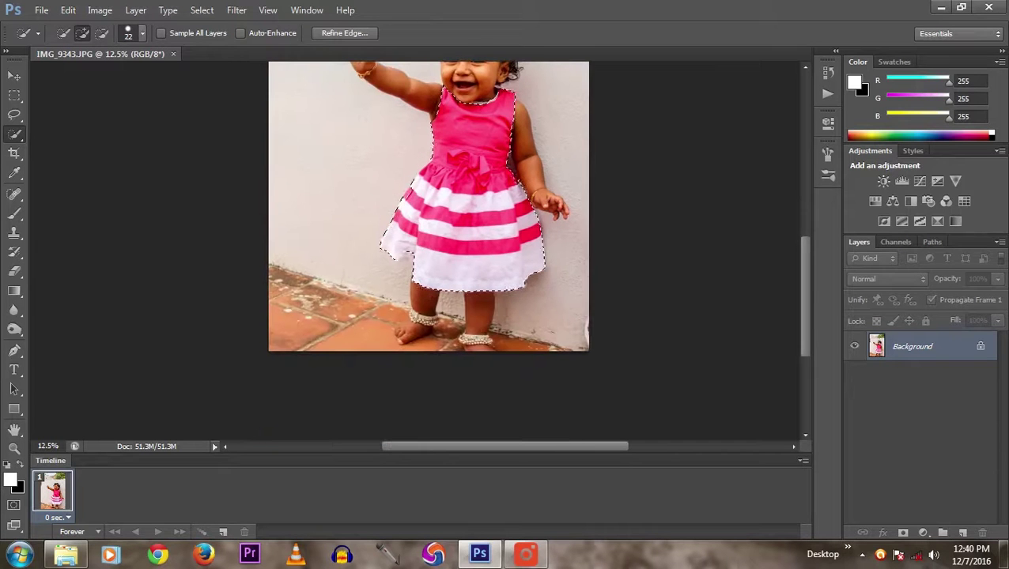
left_click(425, 305)
left_click(433, 332)
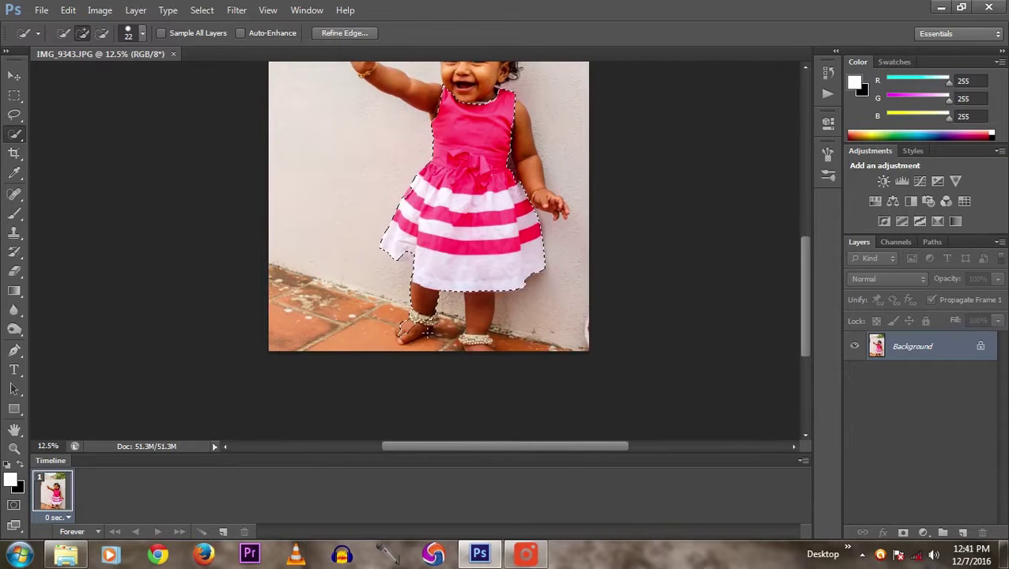
left_click(405, 333)
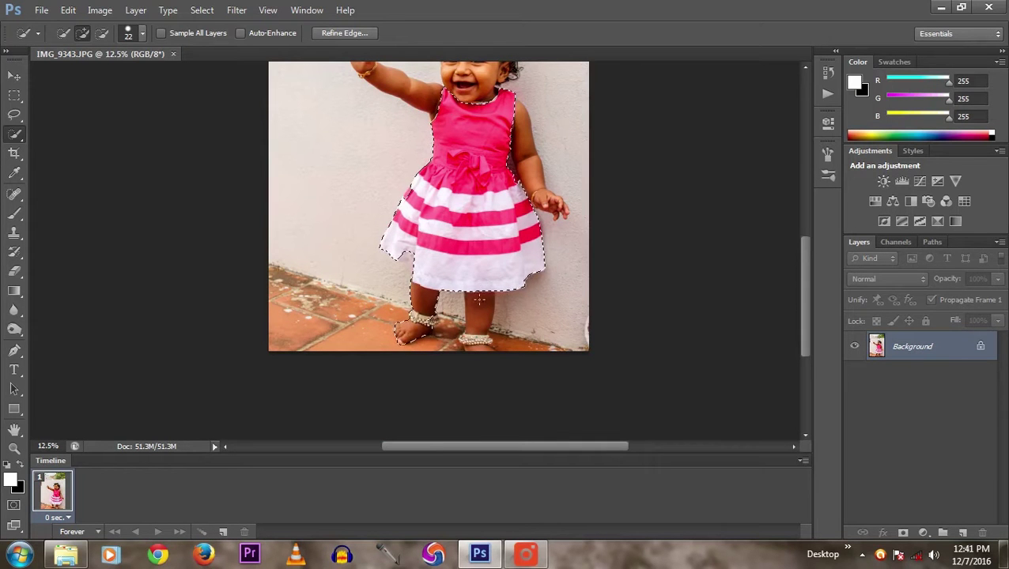
left_click(476, 324)
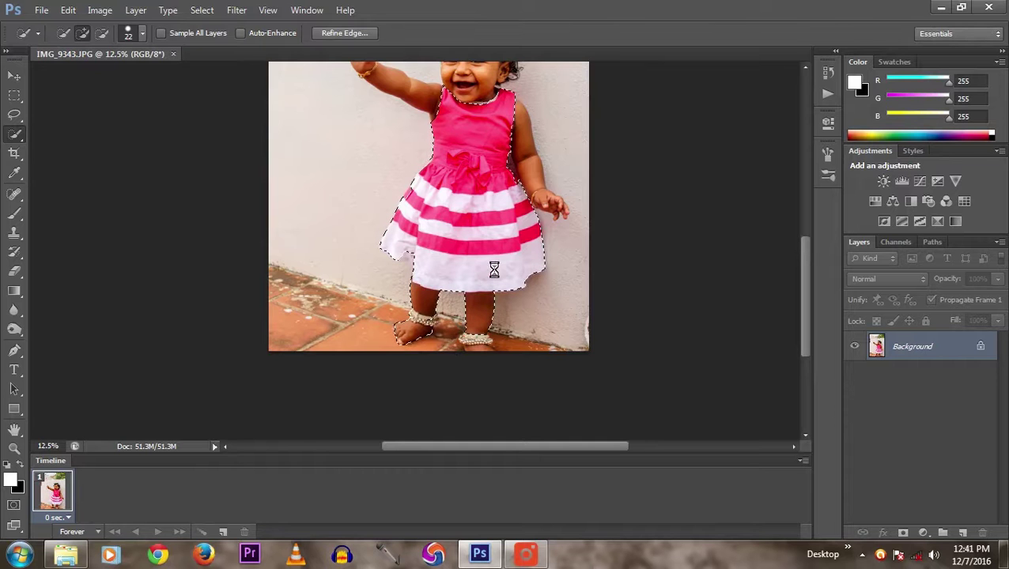
scroll(490, 293, "down", 2)
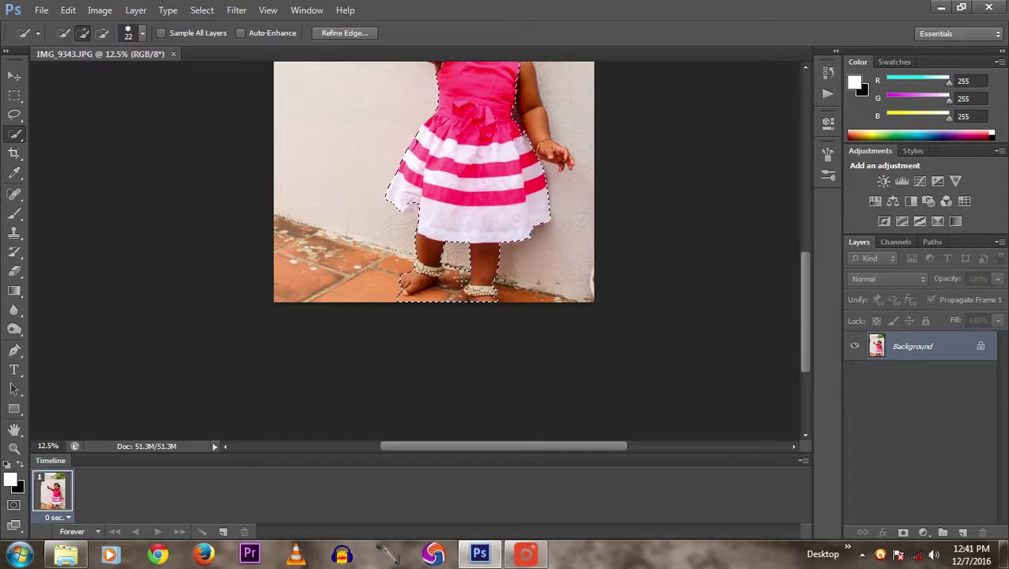
key("alt")
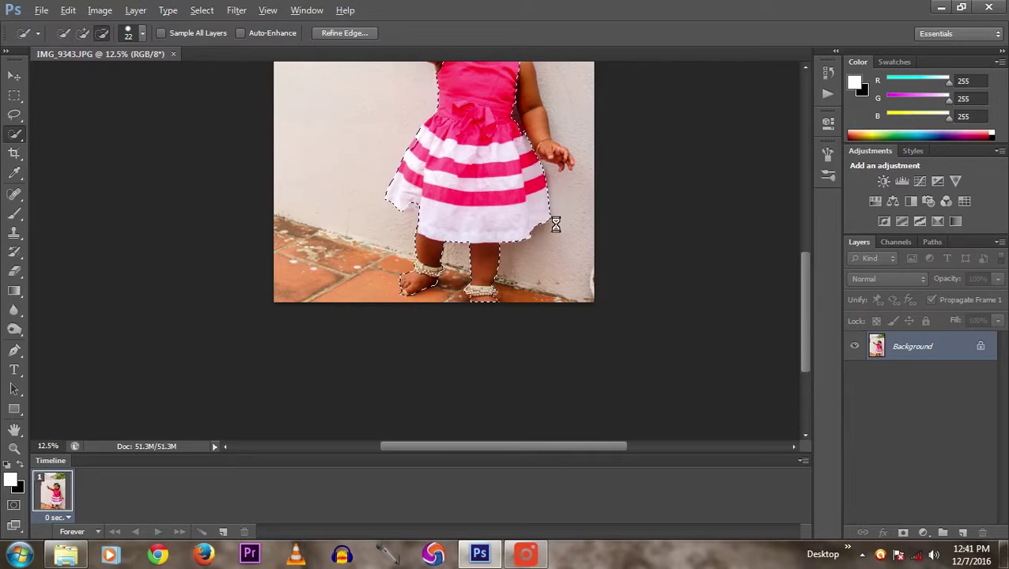
left_click_drag(555, 226, 493, 320)
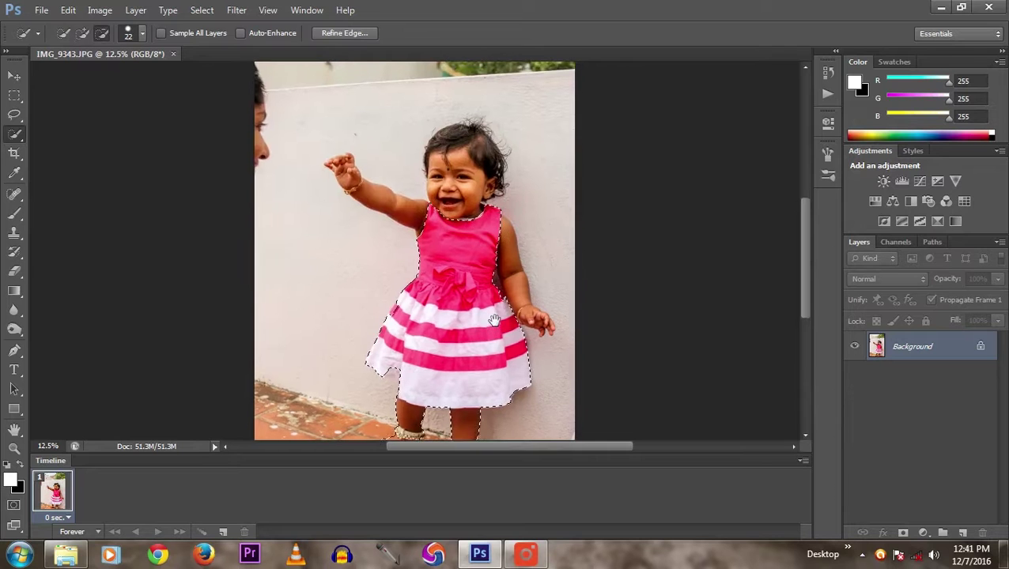
Add the girl's right arm, raised arm and head to the selection, refining around the neck
key("shift")
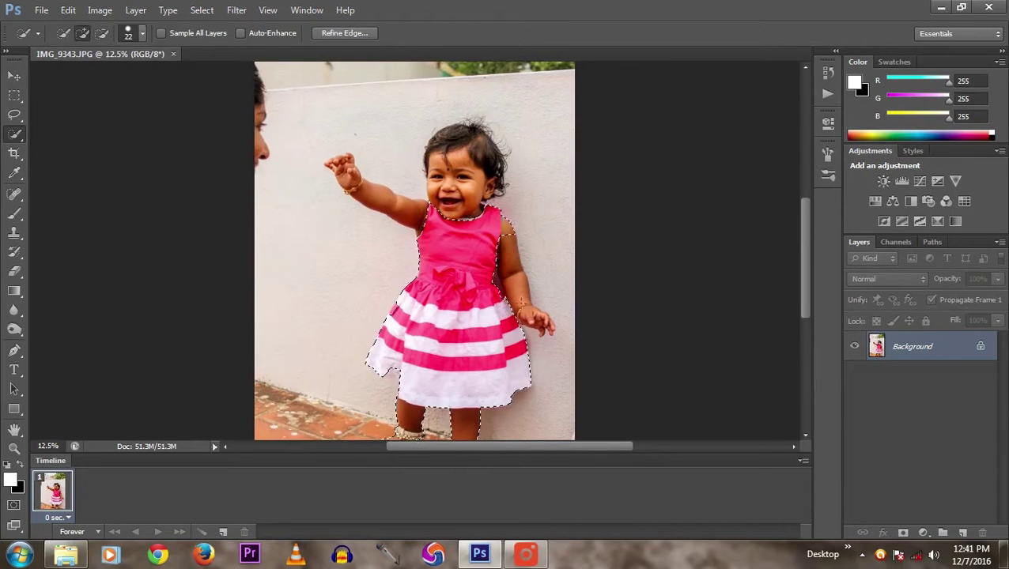
left_click_drag(513, 301, 528, 324)
left_click(433, 226)
left_click_drag(441, 154, 446, 210)
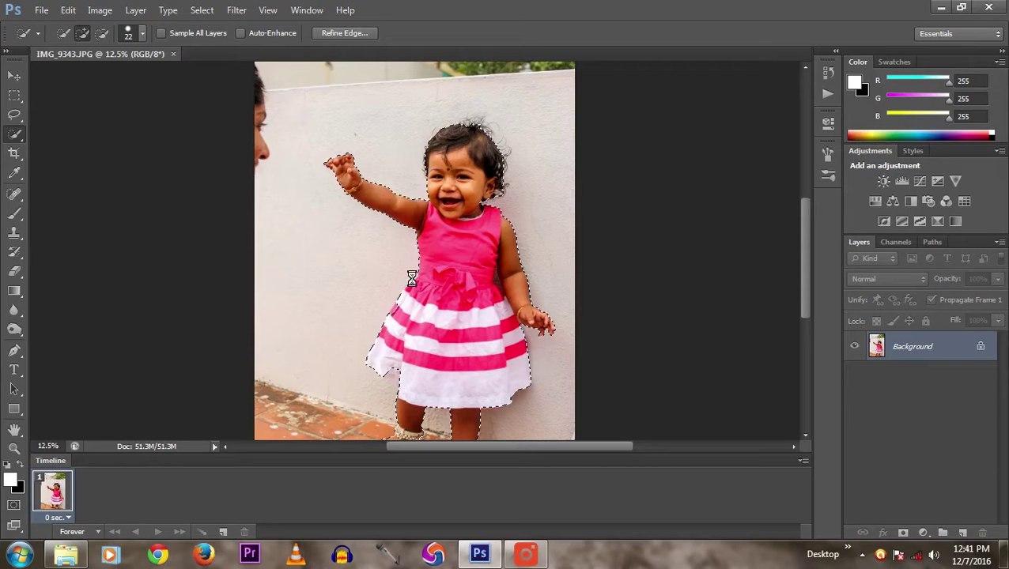
left_click_drag(408, 276, 489, 266)
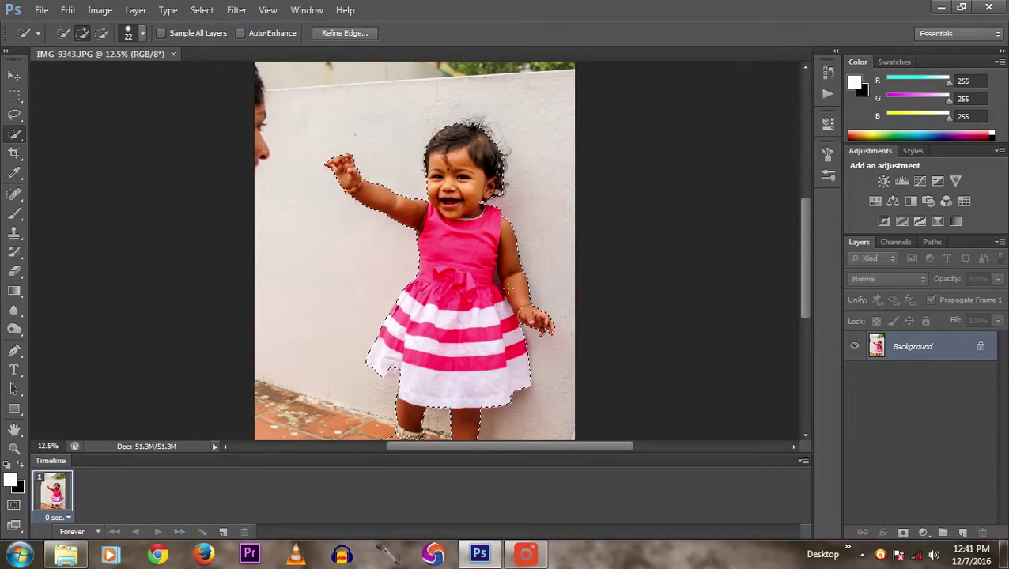
key("alt")
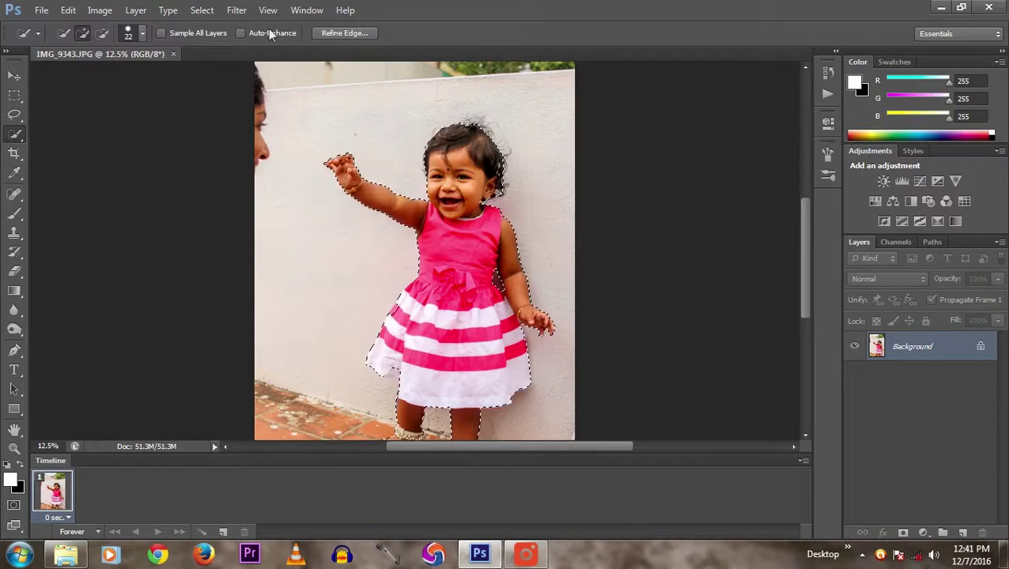
left_click(203, 10)
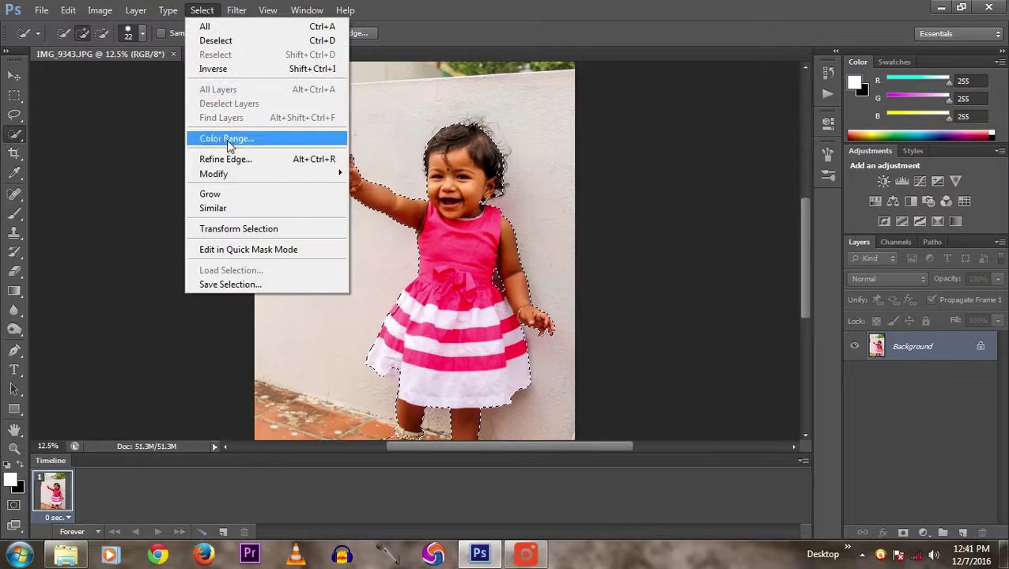
mouse_move(213, 173)
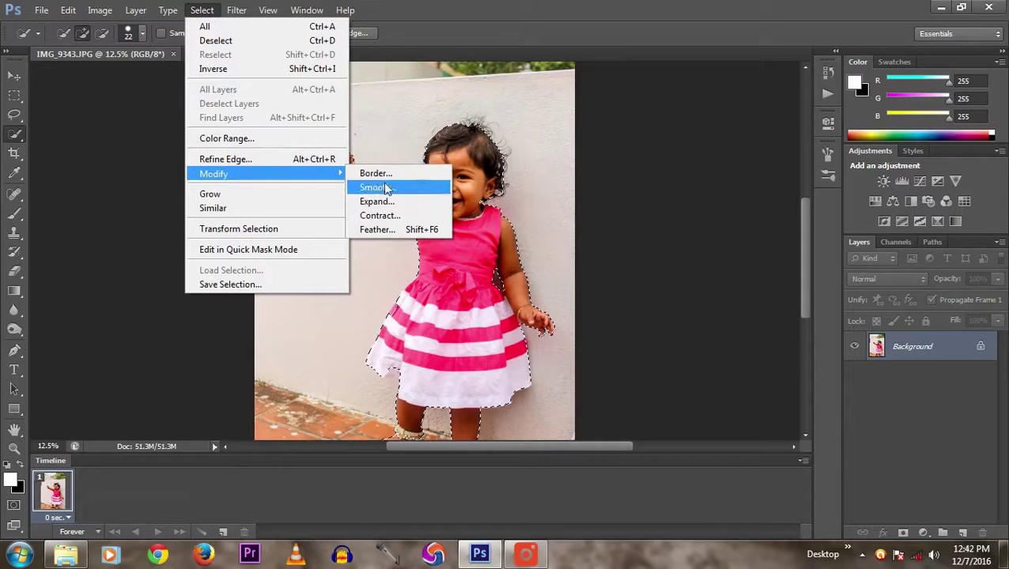
Feather the toddler selection with a 1.5-pixel radius via Select > Modify > Feather
left_click(385, 230)
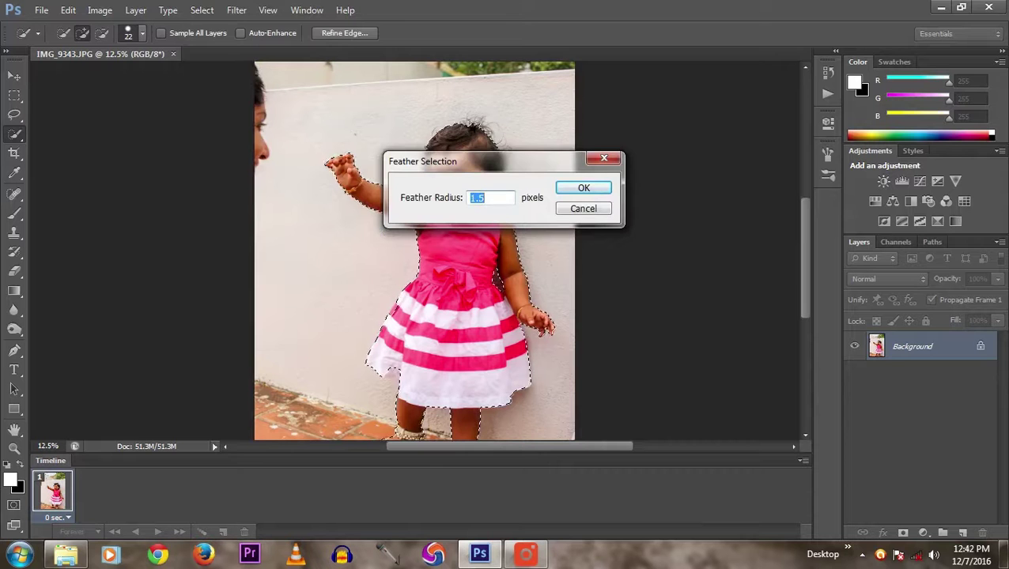
left_click(584, 188)
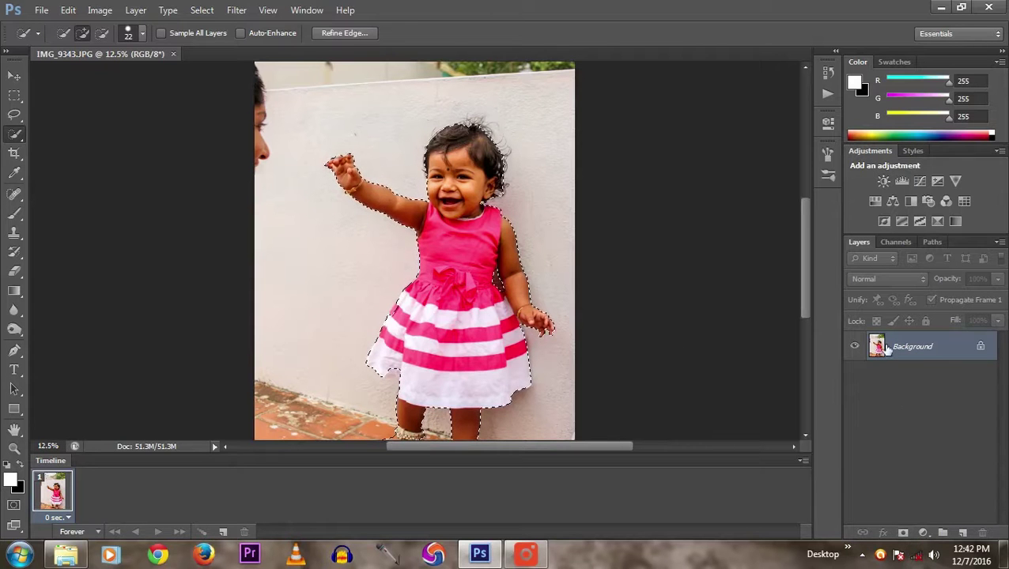
Convert the girl selection into a layer mask on her layer
left_click(903, 532)
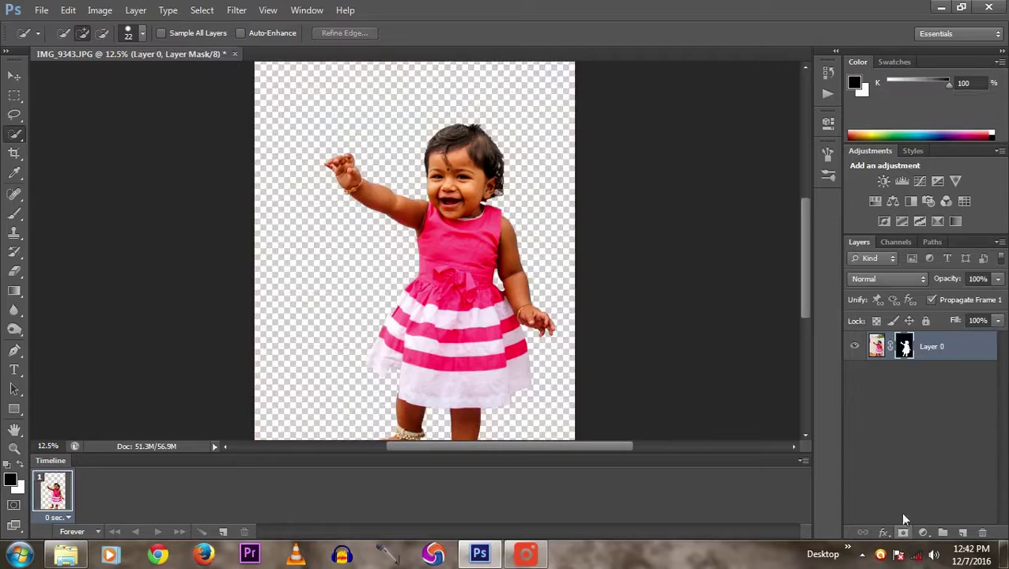
right_click(884, 347)
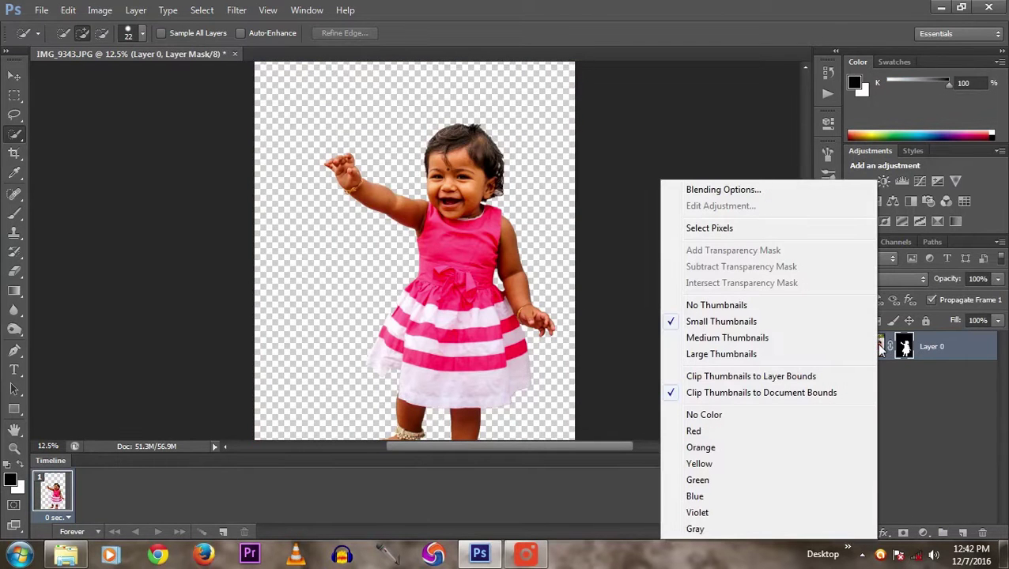
right_click(917, 348)
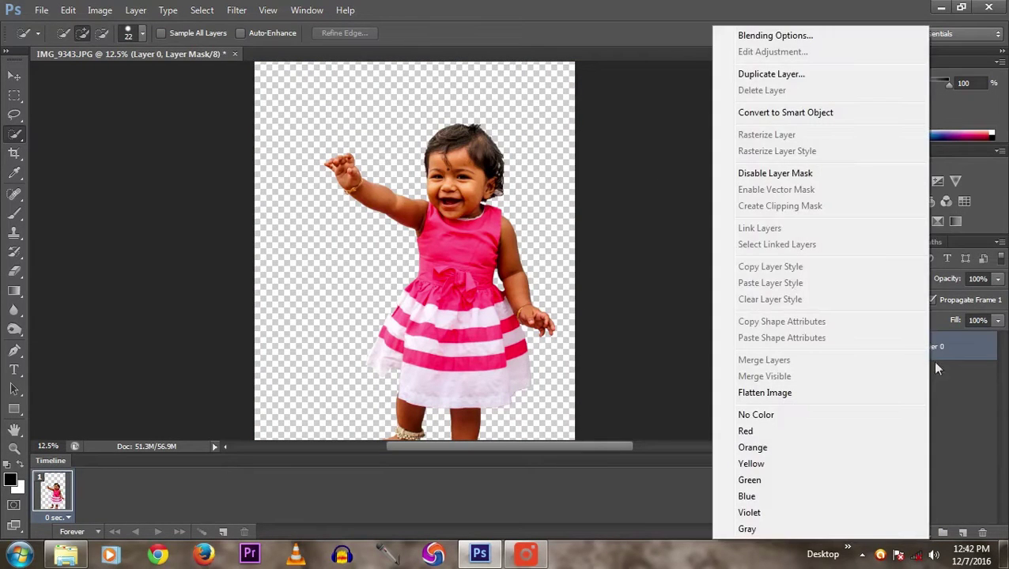
left_click(931, 360)
right_click(908, 353)
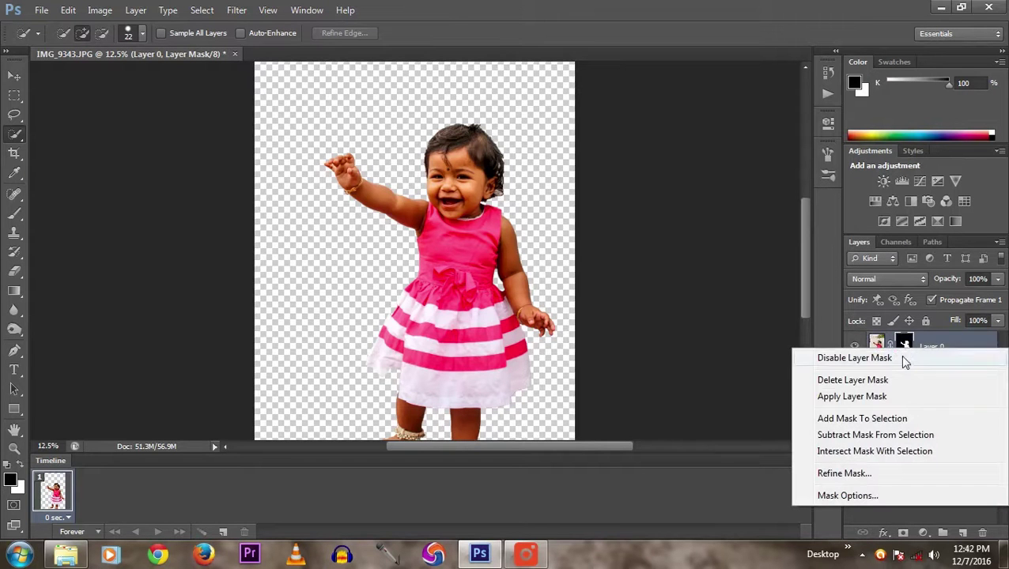
Refine the mask's hair edge with a 287 px brush, then drag the forest wallpaper into Photoshop
left_click(845, 474)
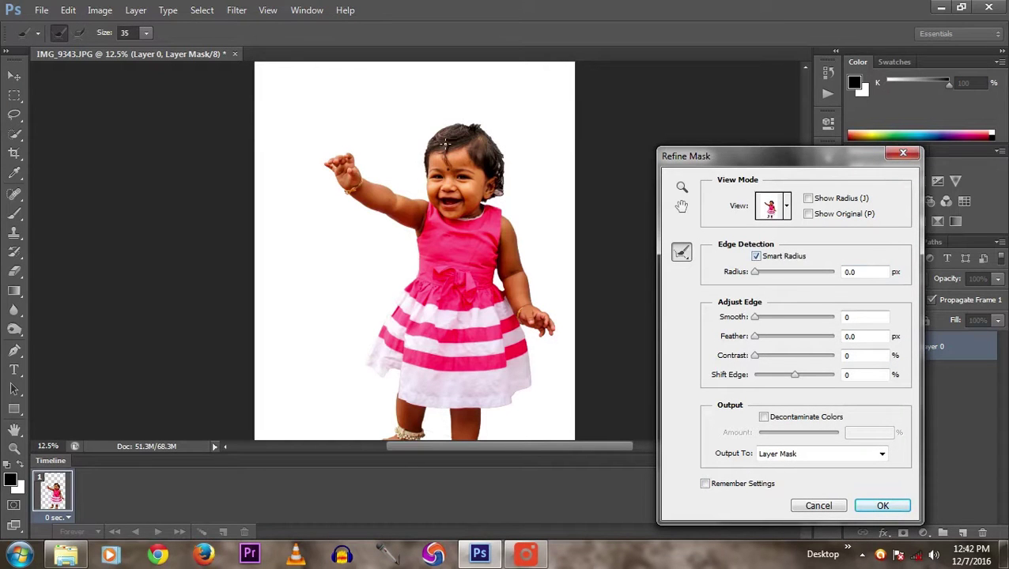
left_click(145, 33)
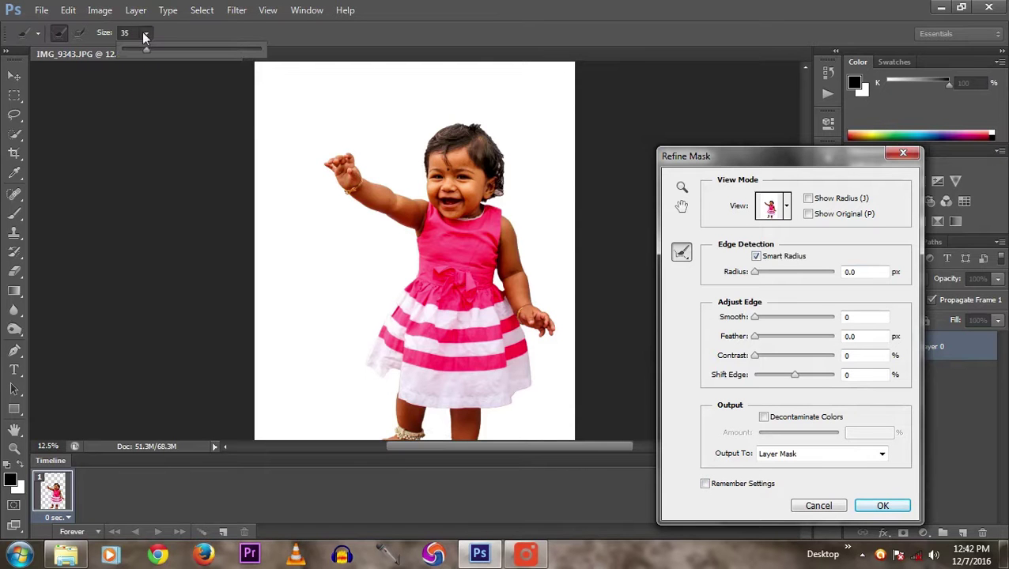
left_click_drag(148, 54, 187, 51)
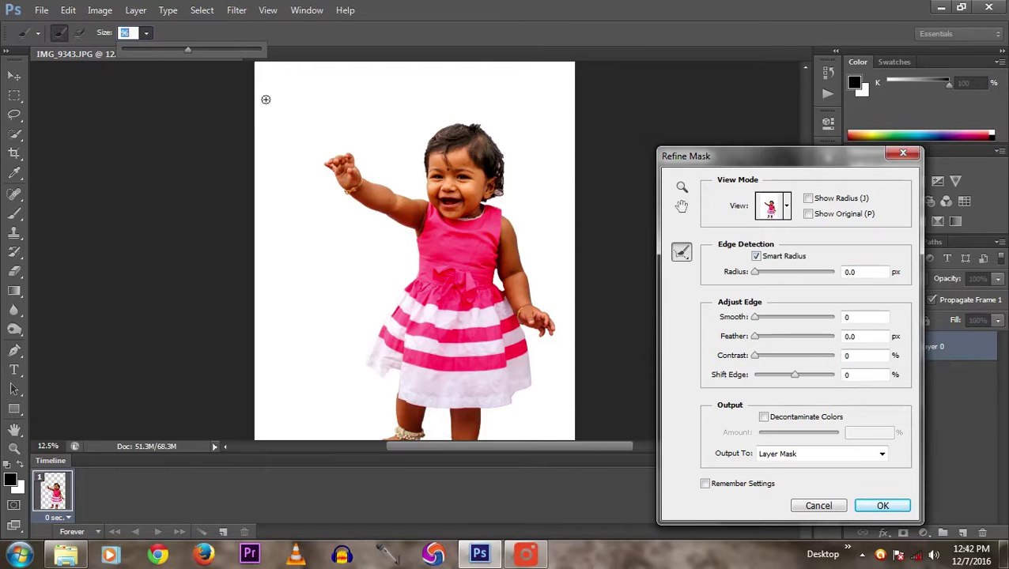
left_click_drag(187, 49, 224, 50)
left_click_drag(228, 48, 232, 48)
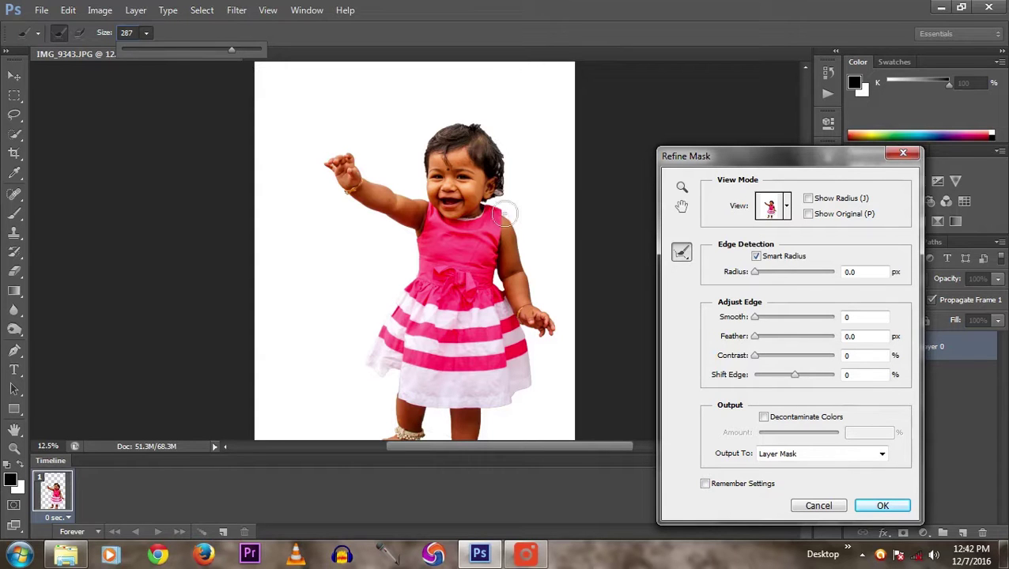
mouse_move(500, 208)
left_mouse_down()
mouse_move(500, 151)
mouse_move(441, 189)
left_mouse_up()
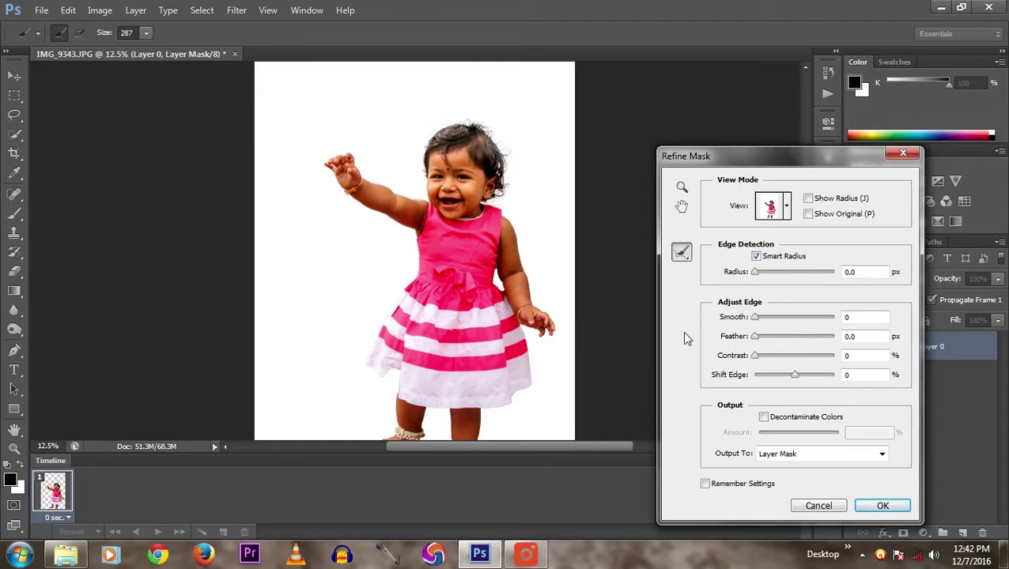
left_click(886, 503)
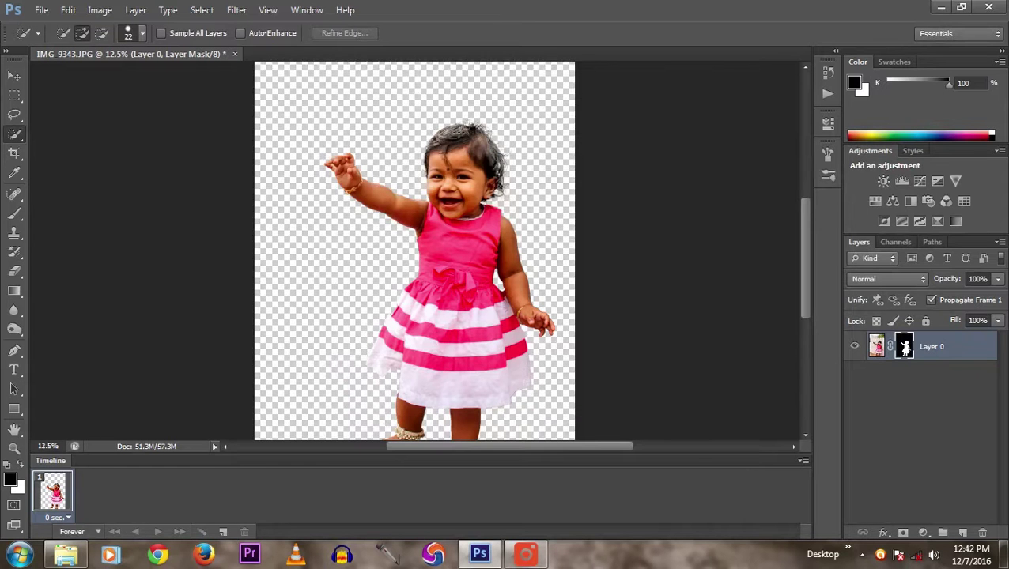
left_click(68, 557)
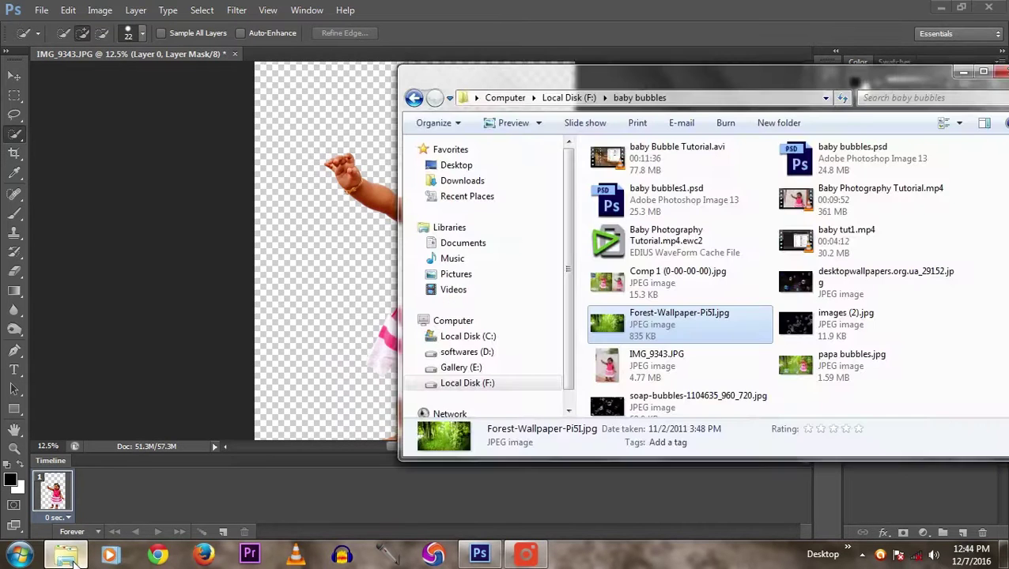
mouse_move(621, 326)
left_mouse_down()
mouse_move(270, 102)
mouse_move(268, 60)
left_mouse_up()
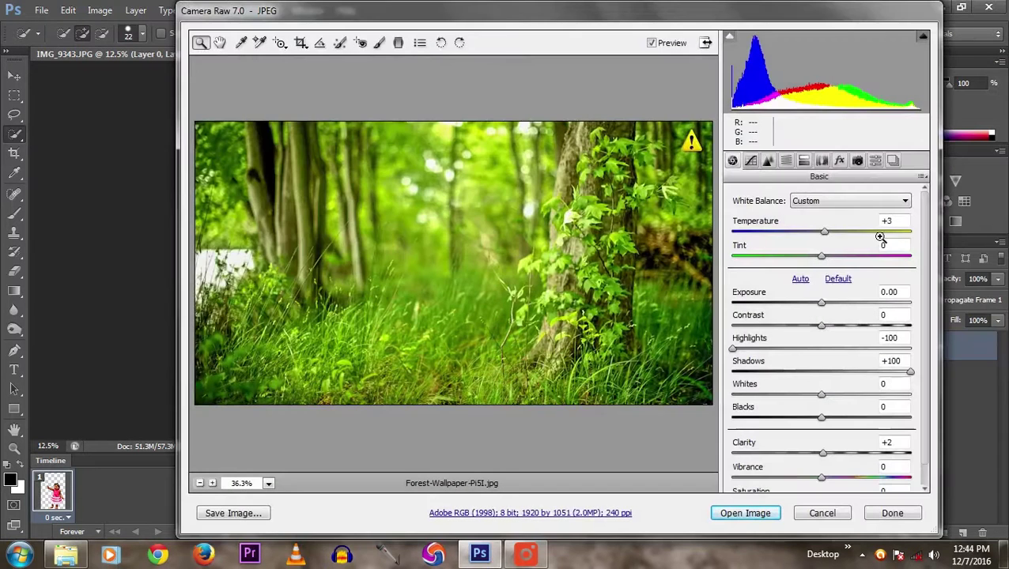
Reset the forest photo's adjustments, then set Highlights -98, Shadows +100 and Whites +43
left_click(838, 279)
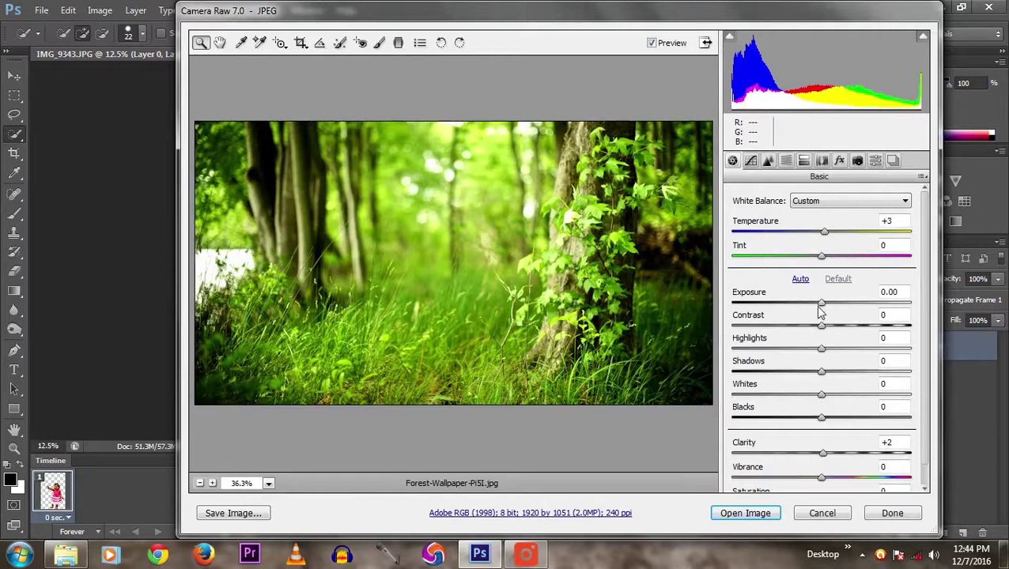
left_click_drag(821, 305, 823, 340)
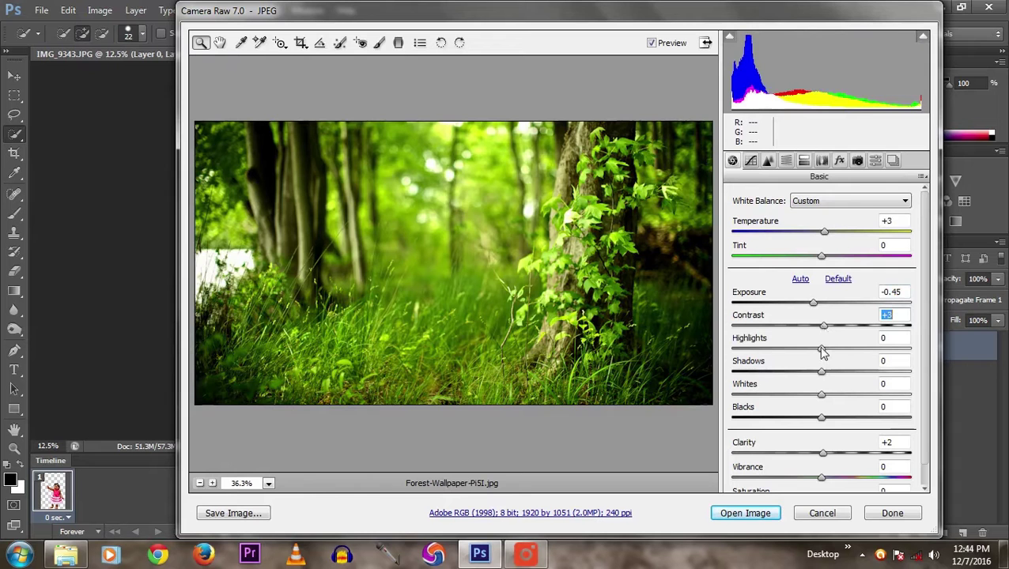
left_click_drag(821, 349, 739, 349)
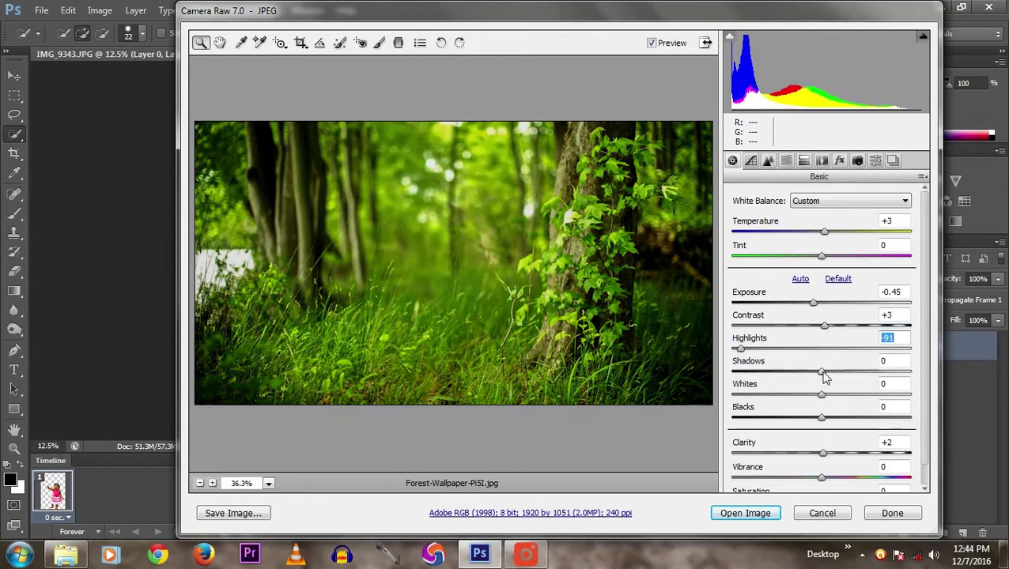
left_click_drag(821, 372, 946, 371)
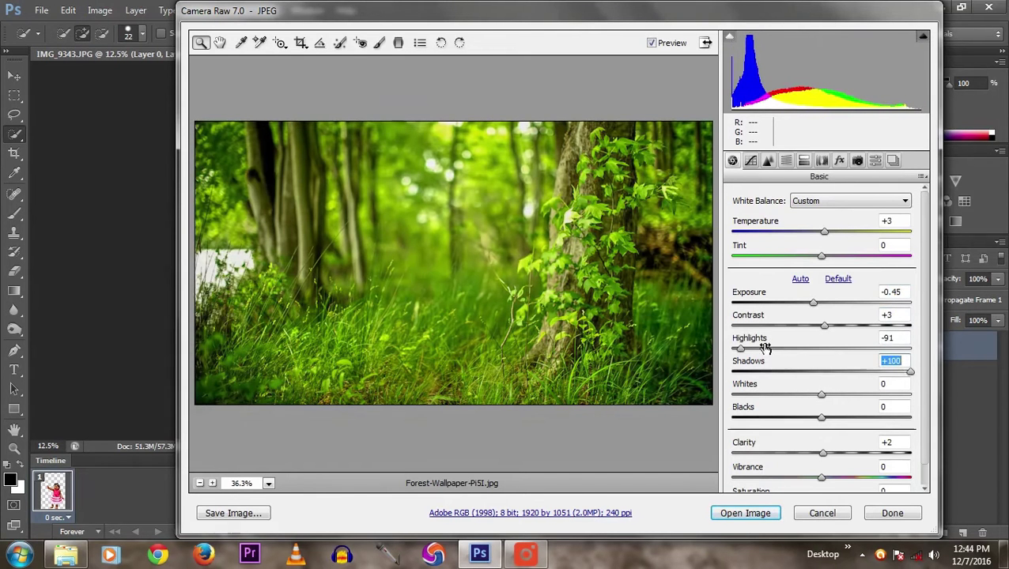
left_click_drag(740, 348, 733, 348)
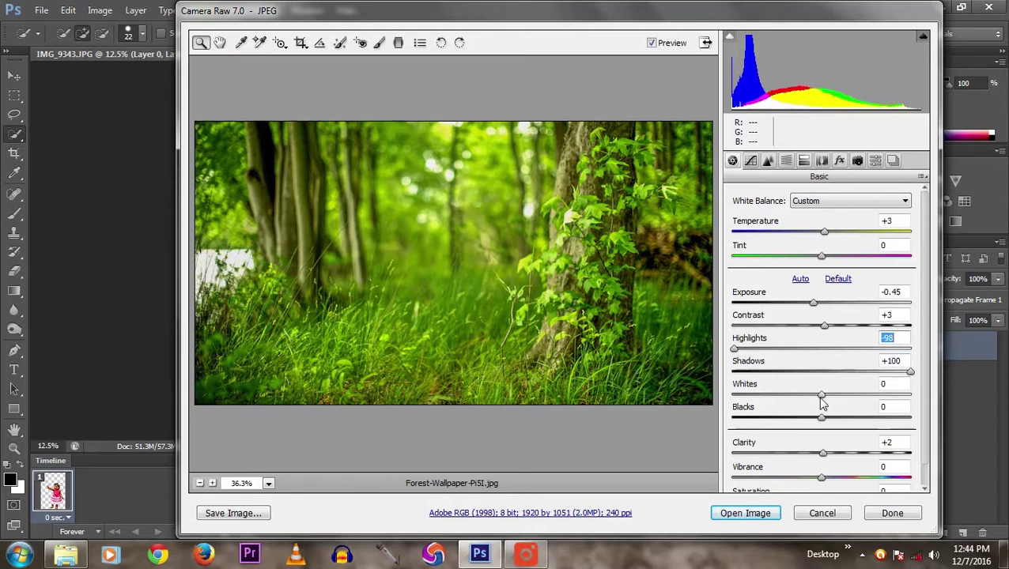
mouse_move(821, 395)
left_mouse_down()
mouse_move(879, 395)
mouse_move(859, 395)
left_mouse_up()
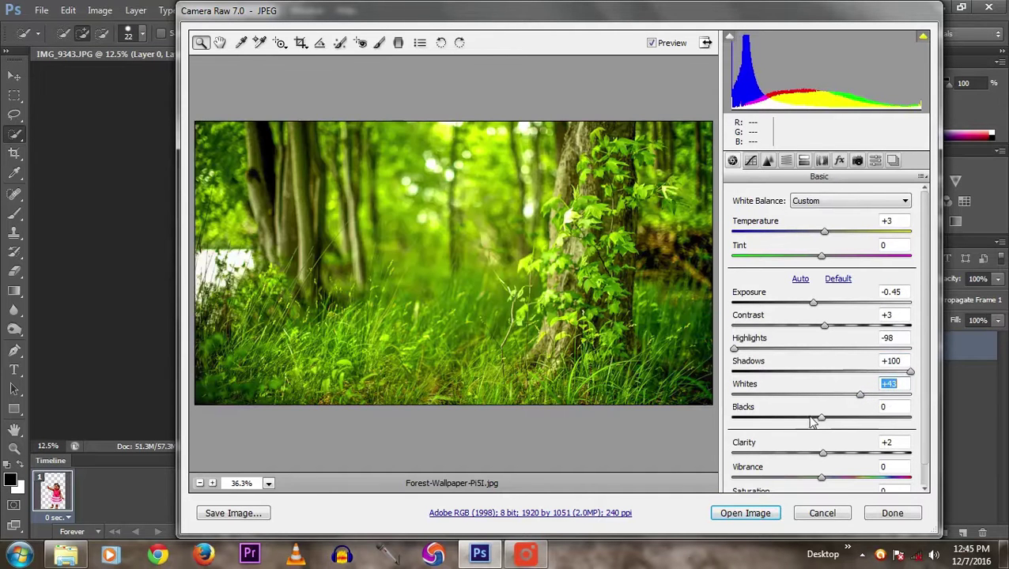
Set Blacks to +20, Vibrance to +6, raise Saturation, and open the forest image
left_click_drag(822, 417, 813, 419)
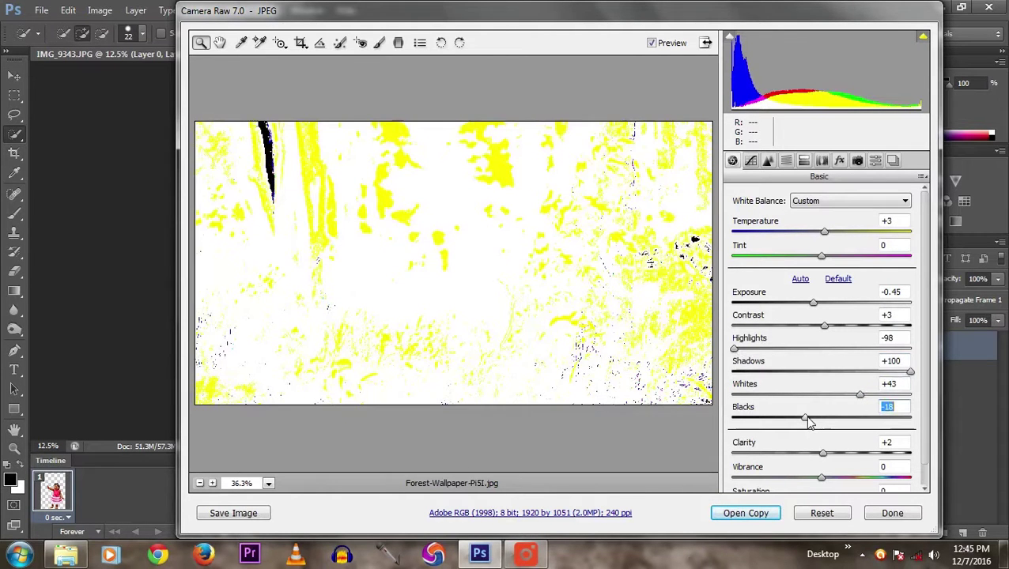
left_click_drag(812, 419, 840, 419)
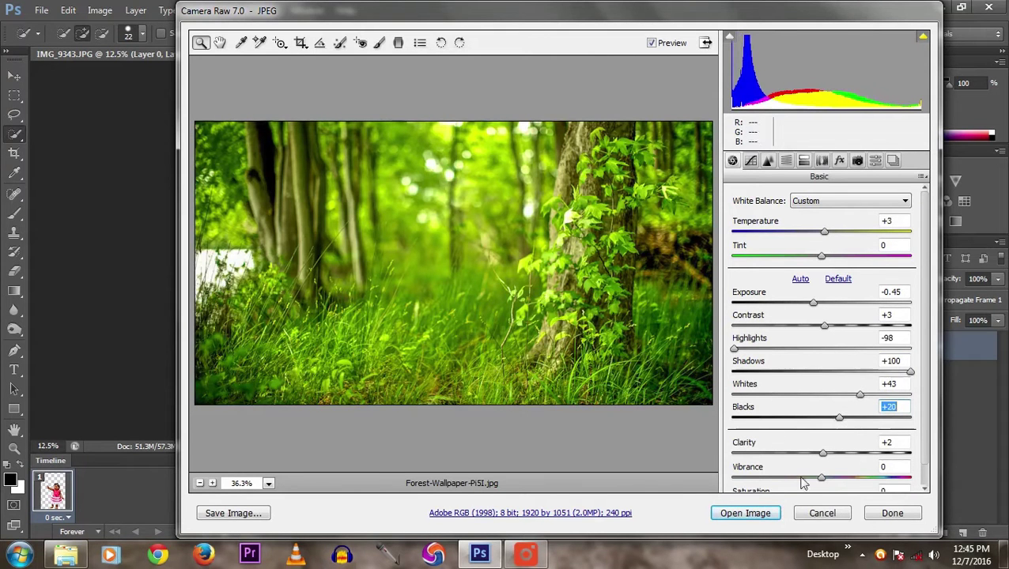
left_click_drag(822, 479, 826, 479)
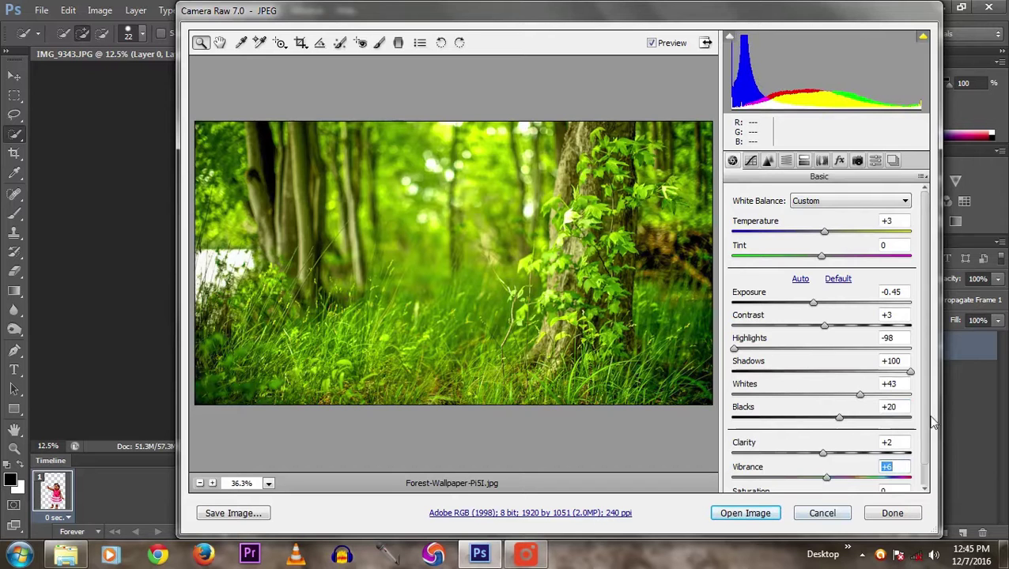
scroll(929, 431, "down", 1)
left_click(822, 482)
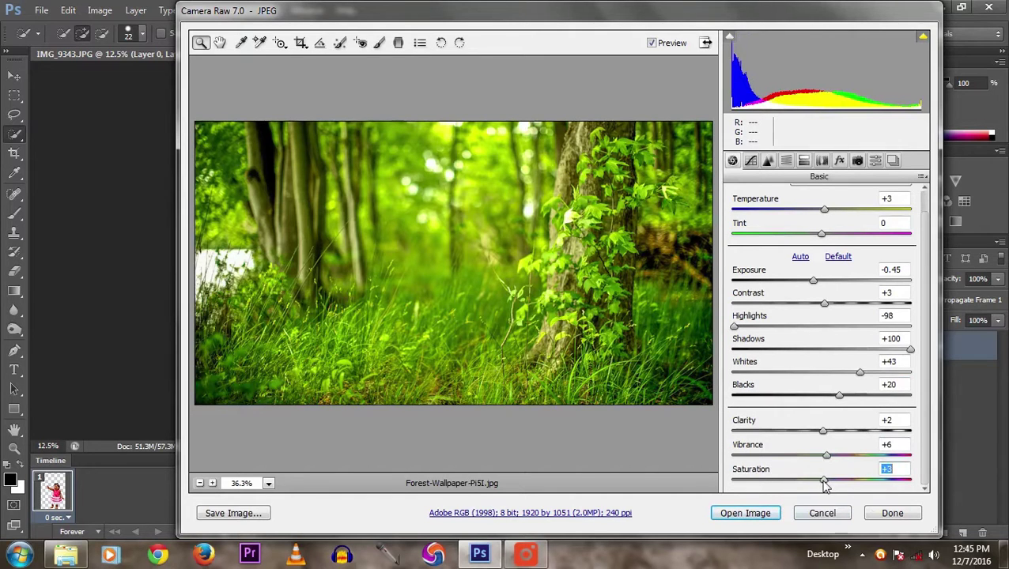
left_click(743, 511)
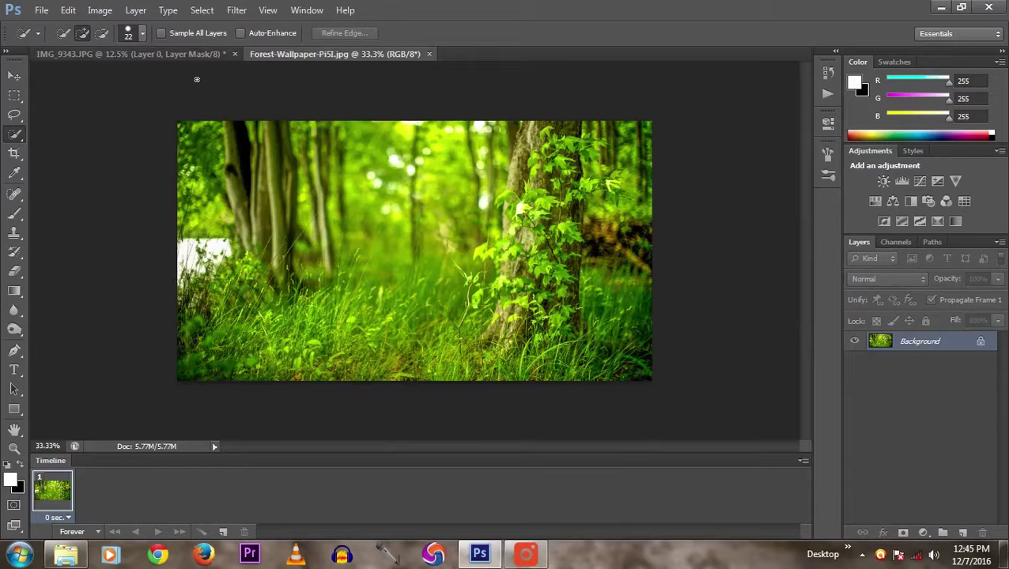
Move the cut-out girl layer into the forest document with the Move tool
left_click(14, 75)
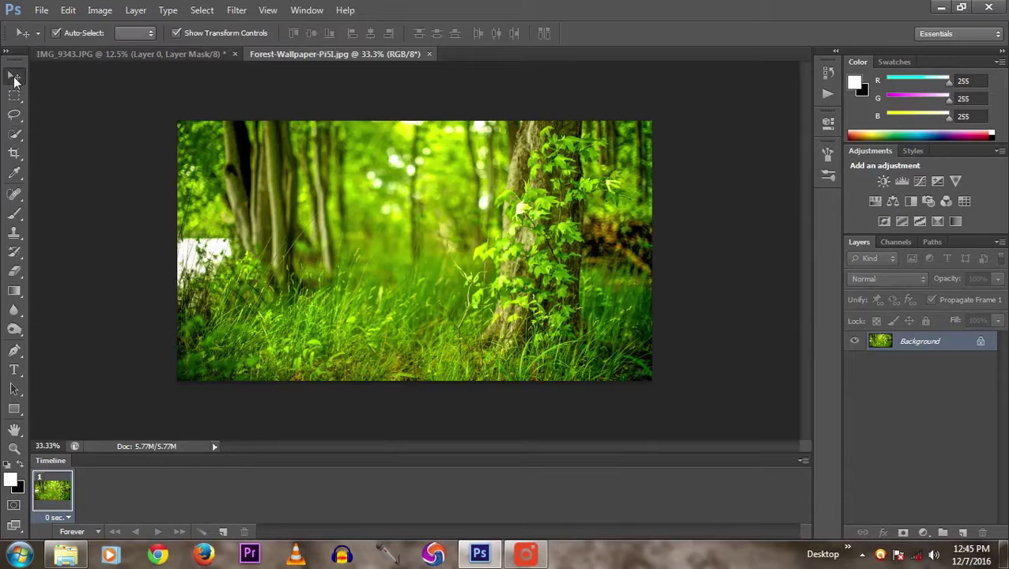
left_click(153, 55)
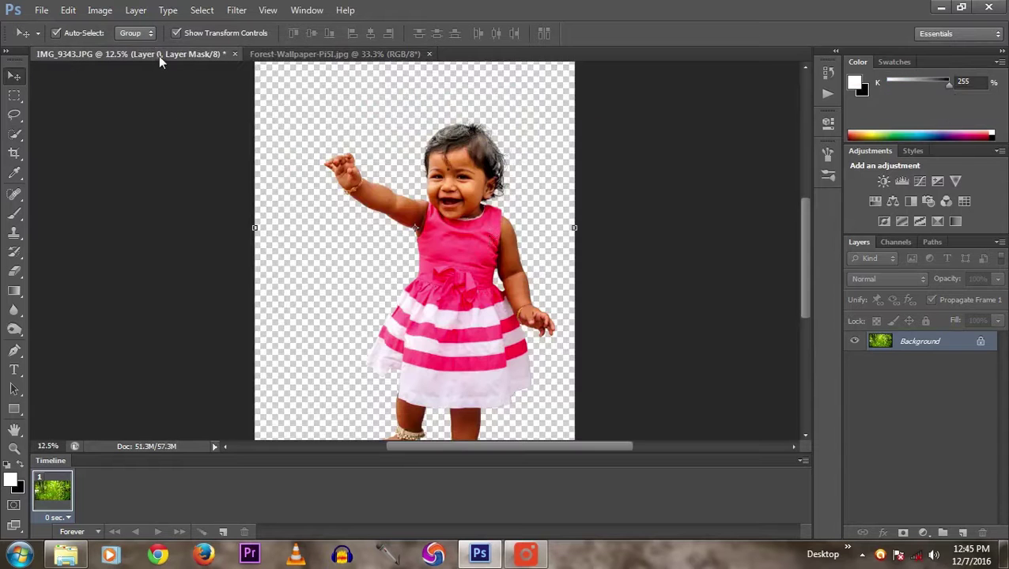
mouse_move(473, 252)
left_mouse_down()
mouse_move(382, 76)
mouse_move(409, 229)
left_mouse_up()
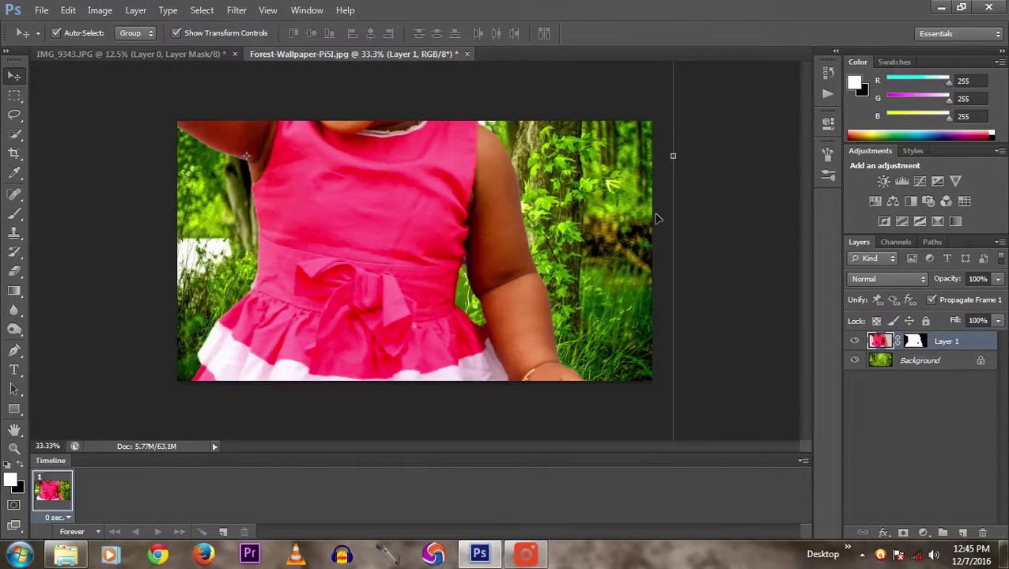
Scale the girl down, place her right of centre in the grass, and commit the transform
key("ctrl+minus")
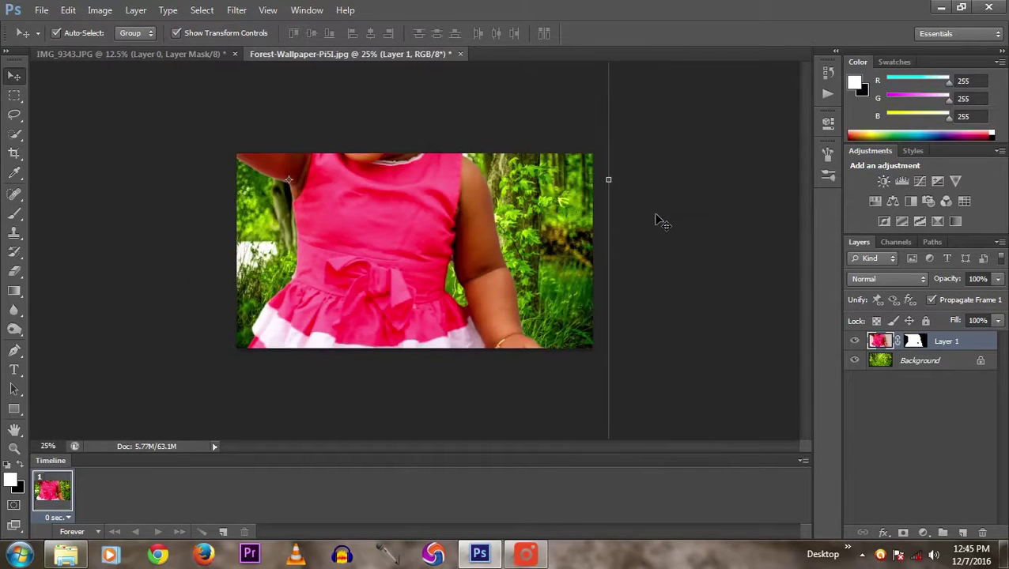
key("ctrl+minus")
key("ctrl+minus")
key("ctrl+minus")
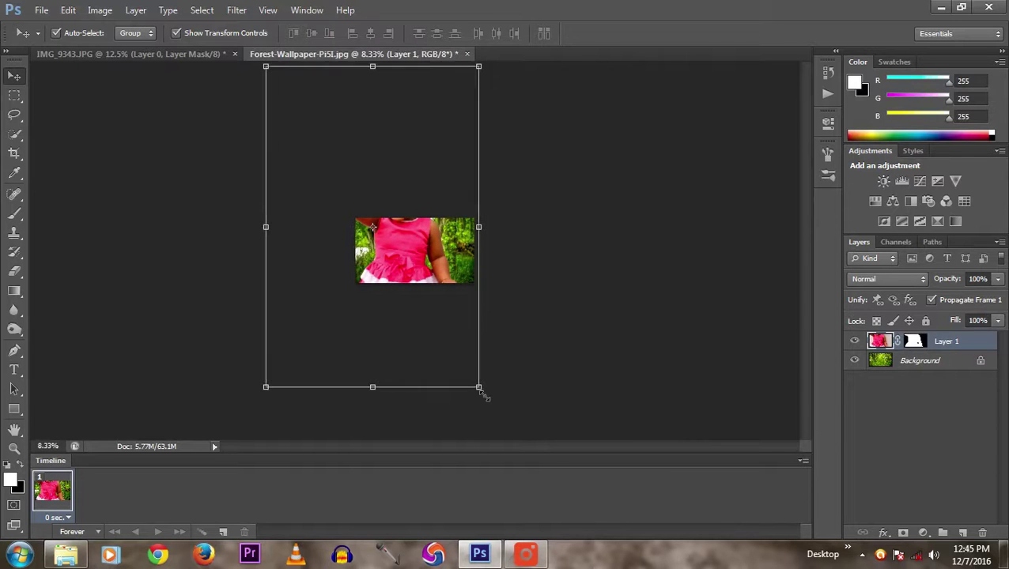
mouse_move(479, 388)
left_mouse_down()
mouse_move(323, 153)
mouse_move(409, 261)
mouse_move(419, 261)
left_mouse_up()
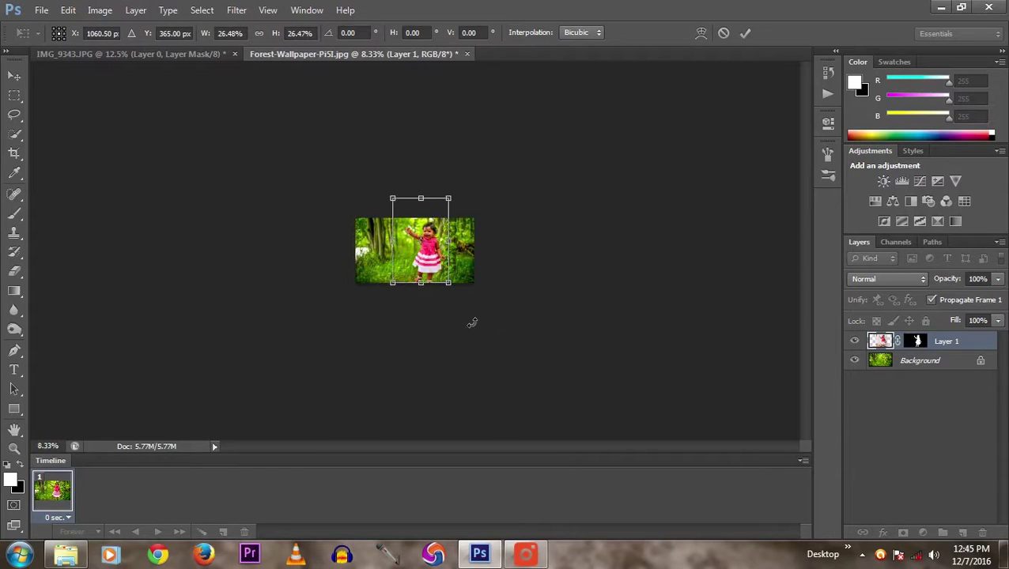
key("ctrl+plus")
key("ctrl+plus")
key("ctrl+plus")
key("ctrl+plus")
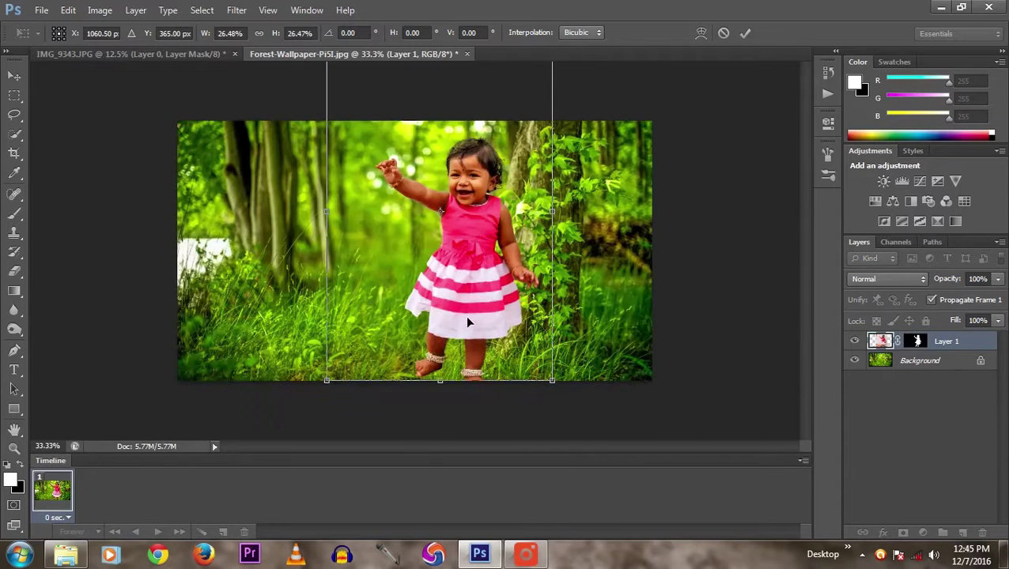
key("ctrl+plus")
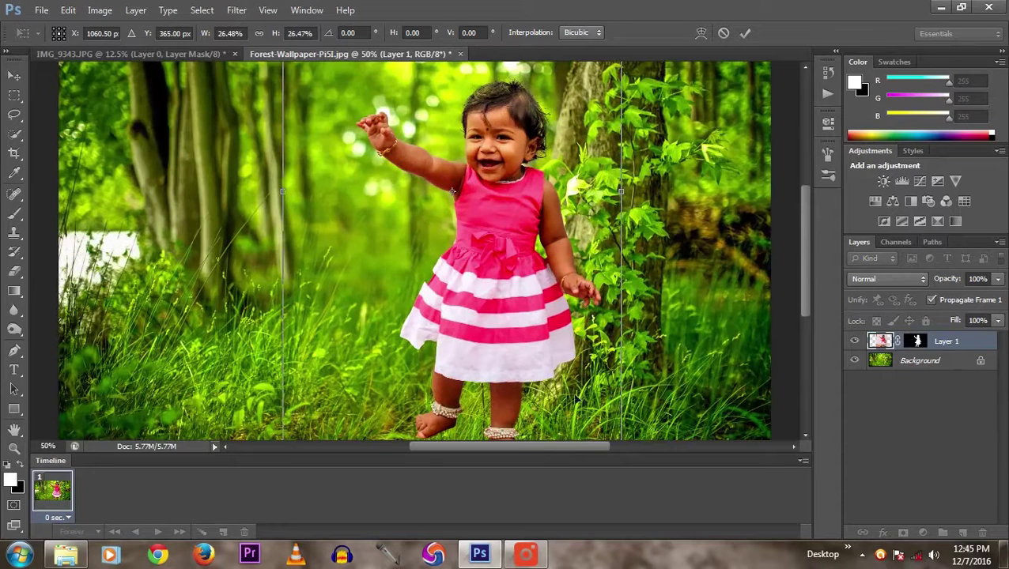
key("ctrl+plus")
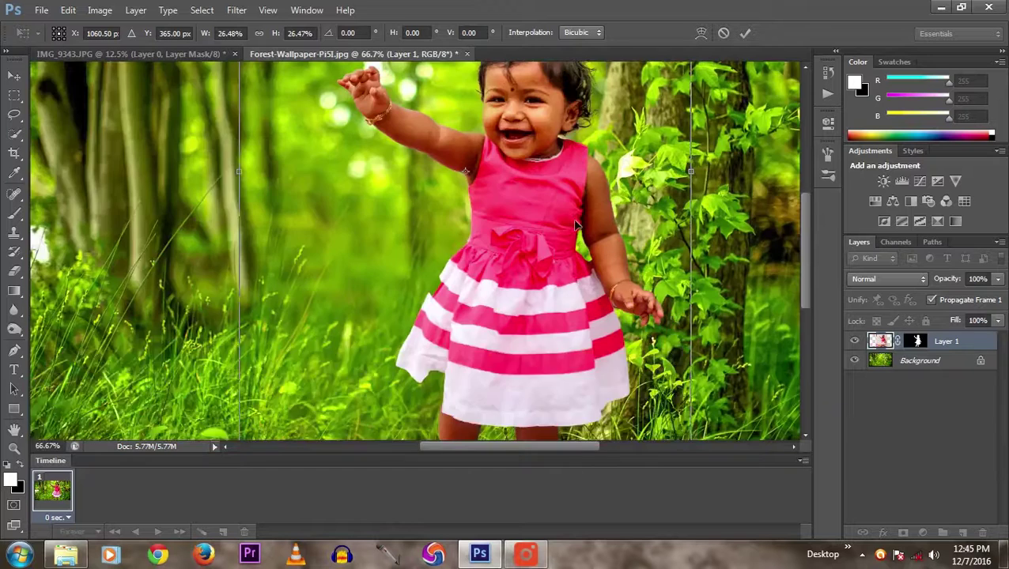
key("ctrl+minus")
key("ctrl+minus")
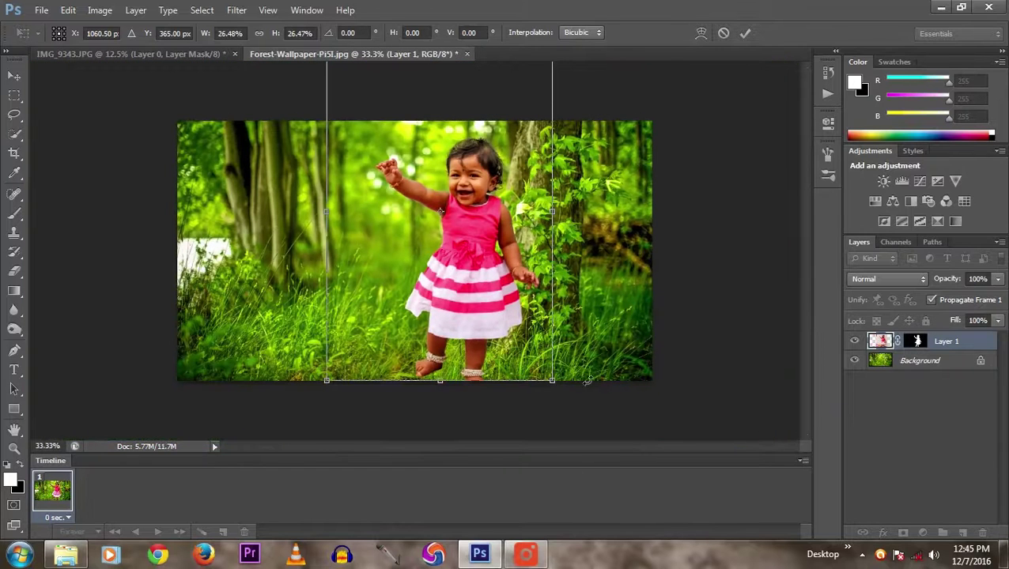
left_click_drag(552, 381, 510, 341)
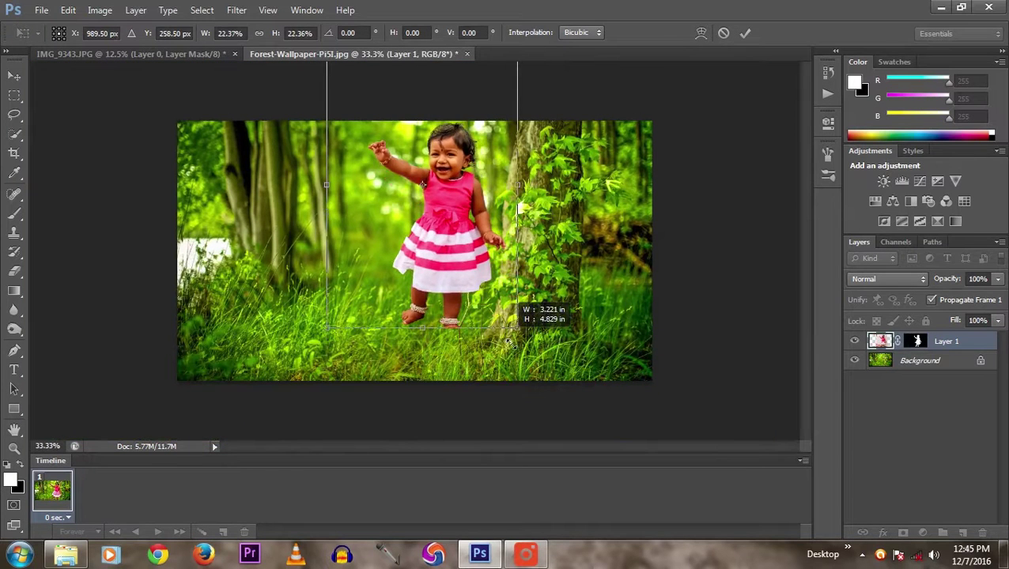
mouse_move(438, 220)
left_mouse_down()
mouse_move(464, 256)
mouse_move(499, 258)
left_mouse_up()
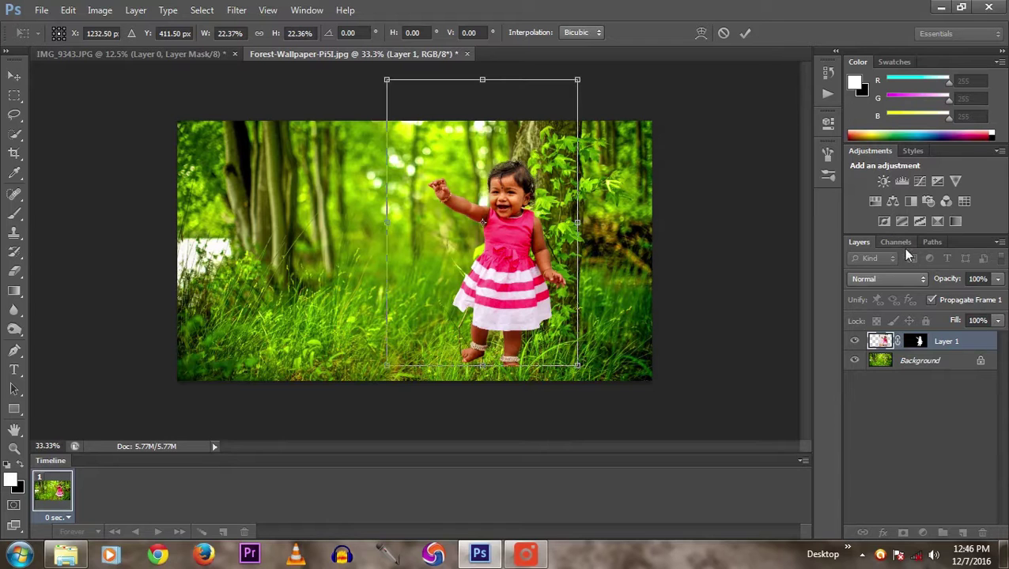
left_click(746, 34)
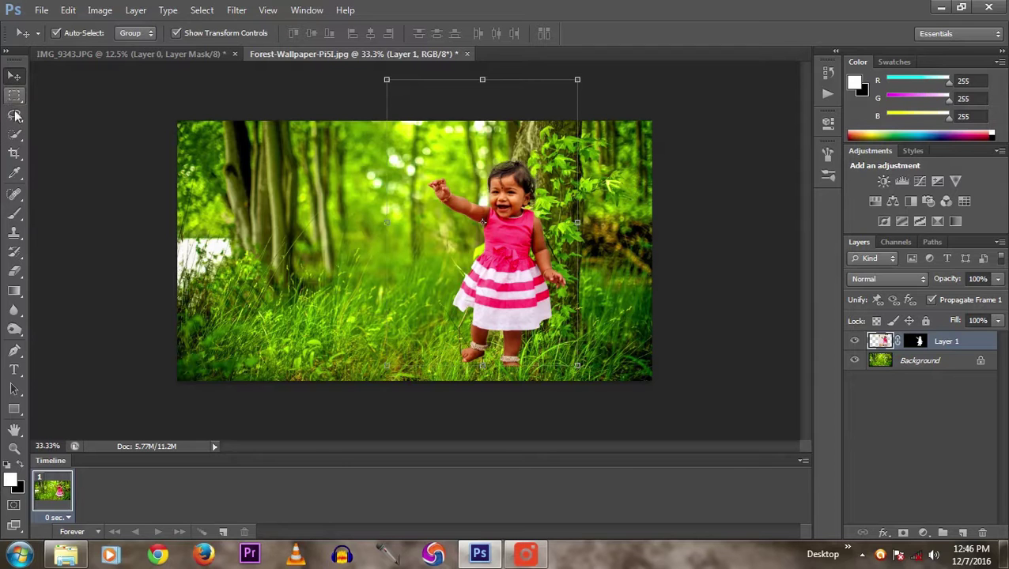
Add empty Layer 2 above the girl and choose the 112 px Brush preset
left_click(963, 533)
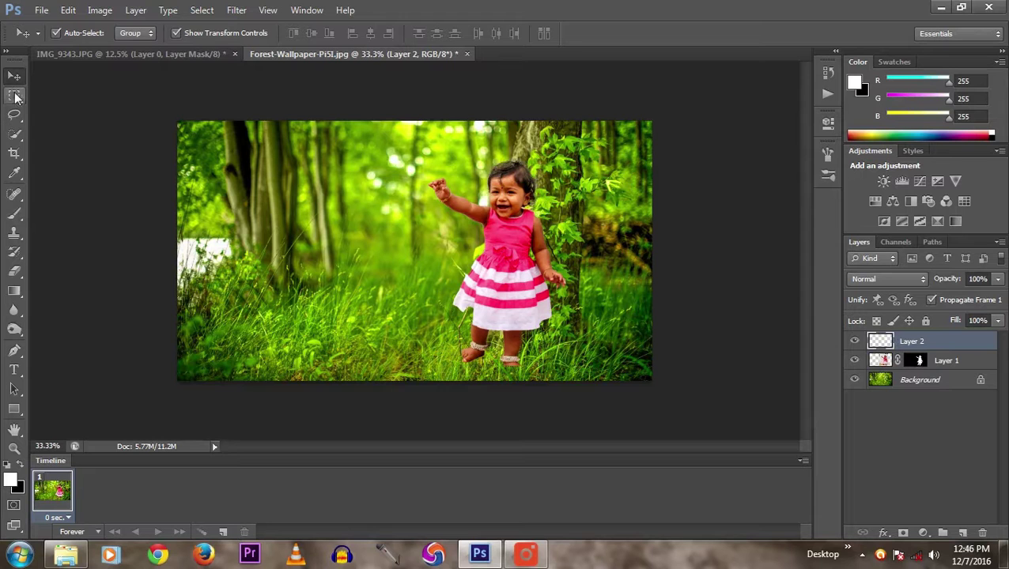
left_click(13, 217)
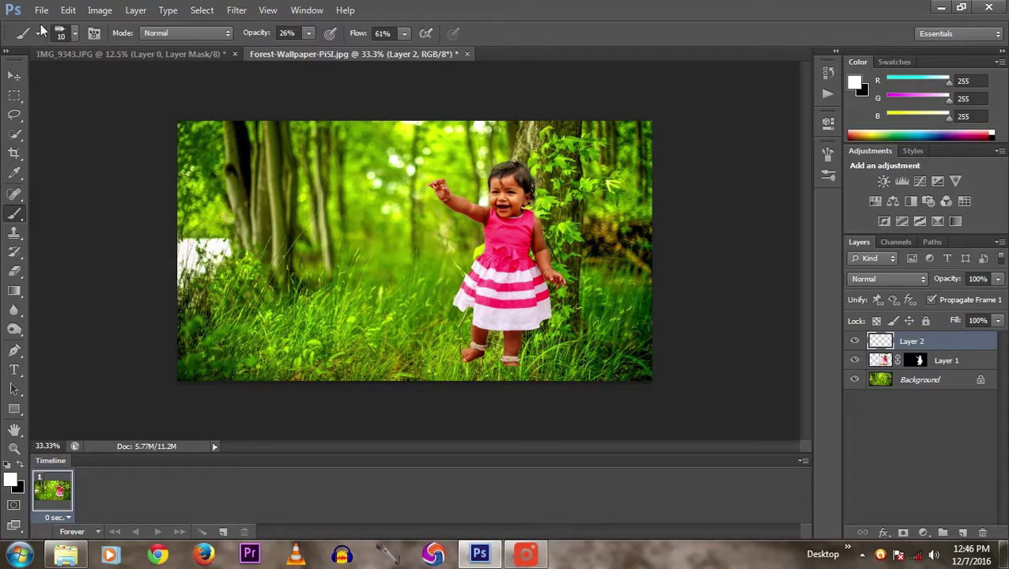
left_click(74, 34)
scroll(93, 172, "down", 3)
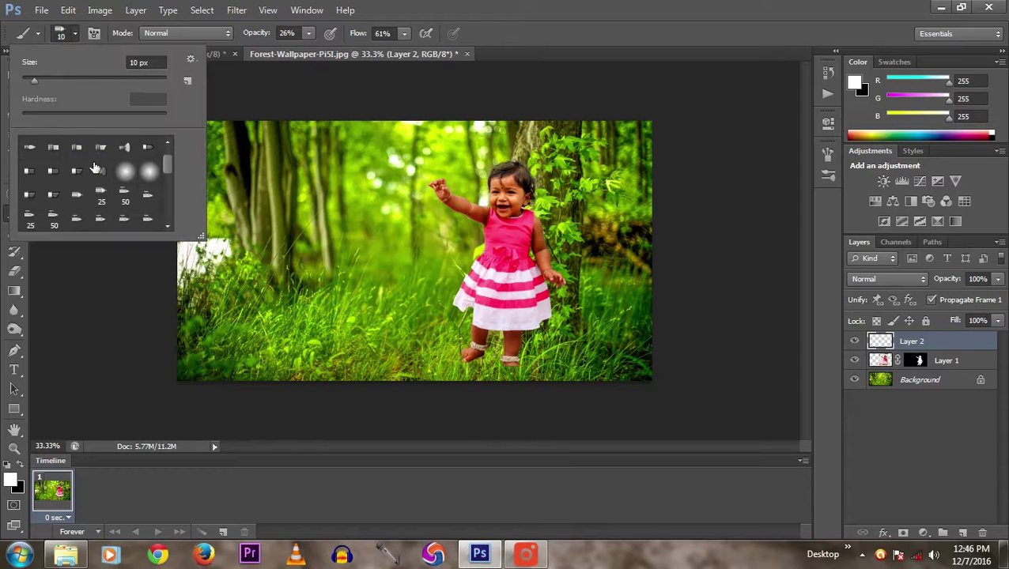
scroll(93, 172, "down", 3)
scroll(93, 171, "down", 2)
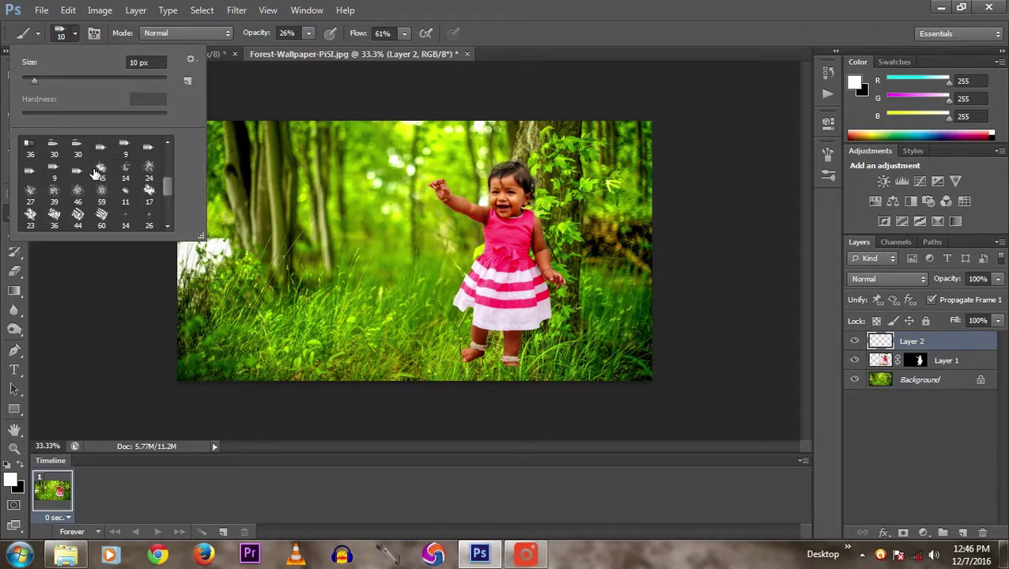
scroll(95, 174, "down", 2)
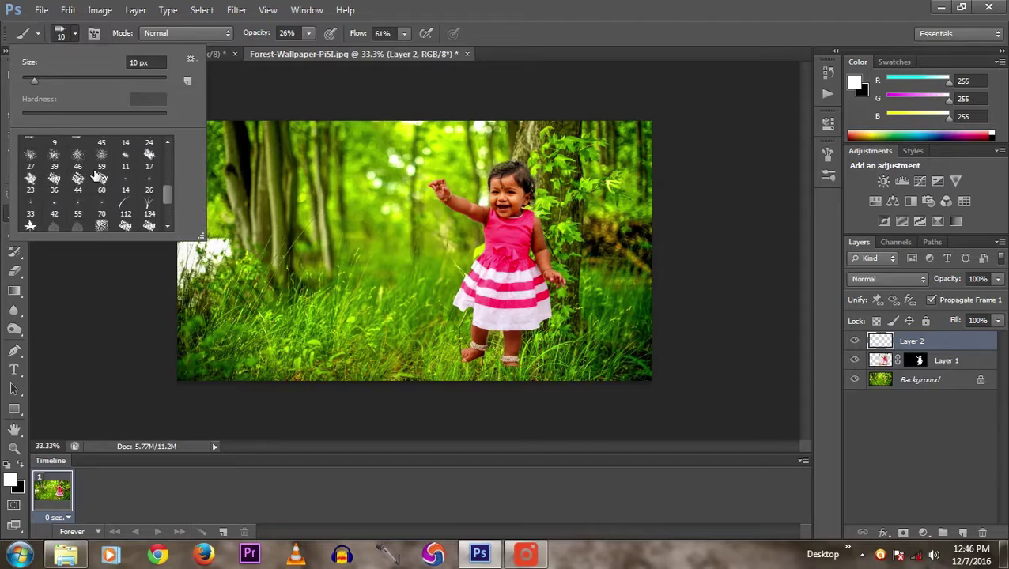
left_click(126, 209)
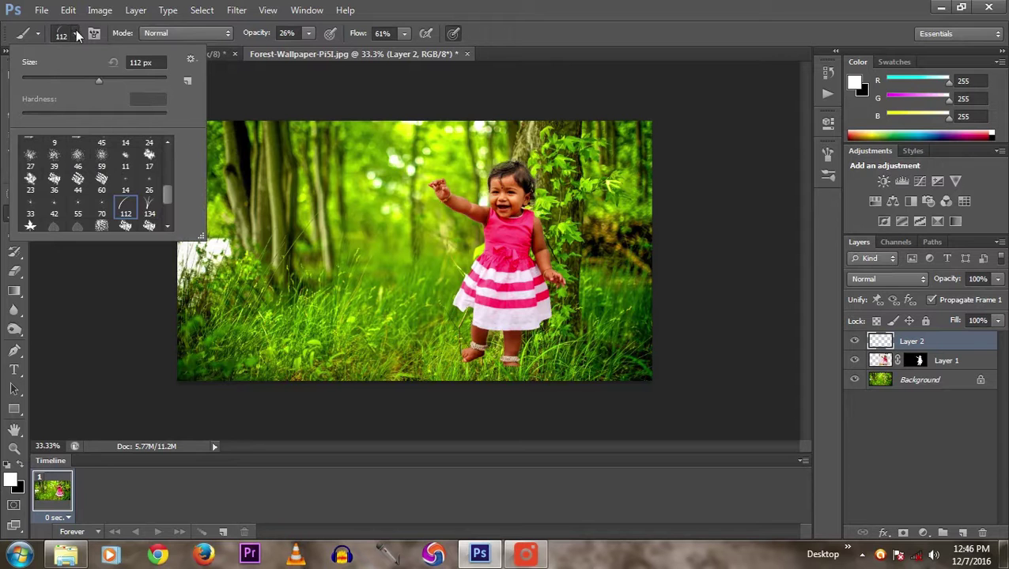
key("Return")
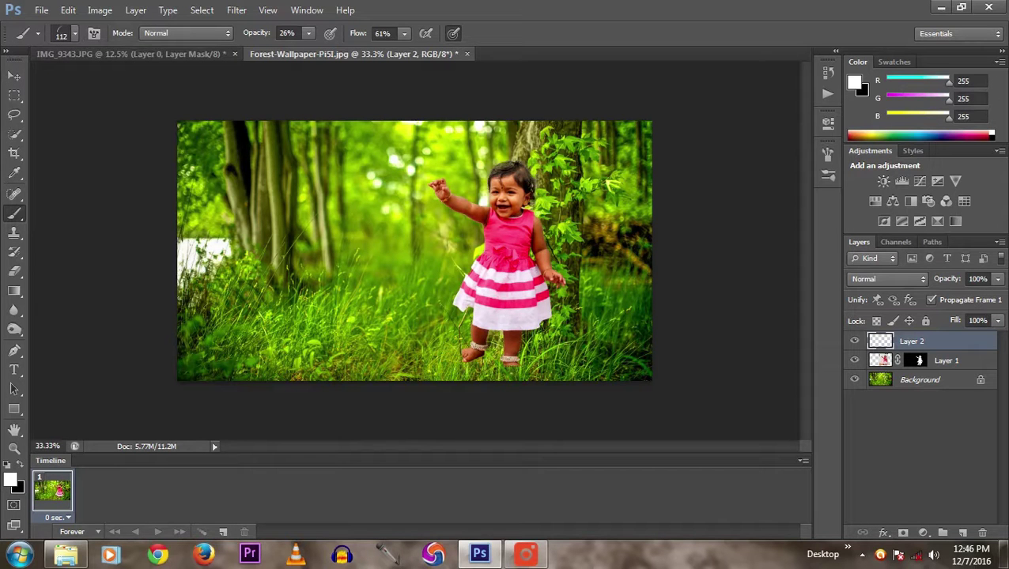
Sample a green from the grass as the foreground colour
left_click(11, 480)
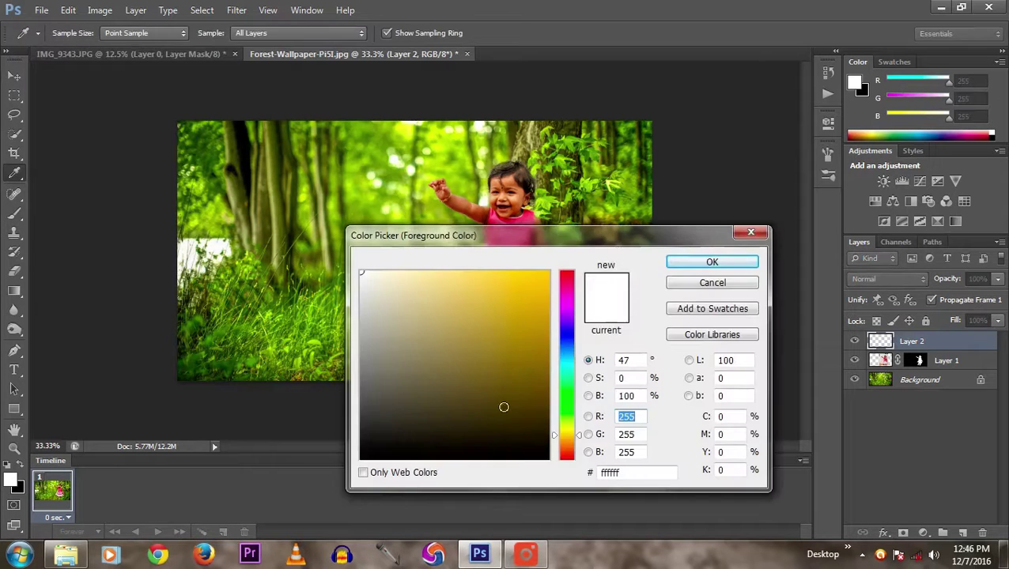
left_click_drag(578, 241, 721, 247)
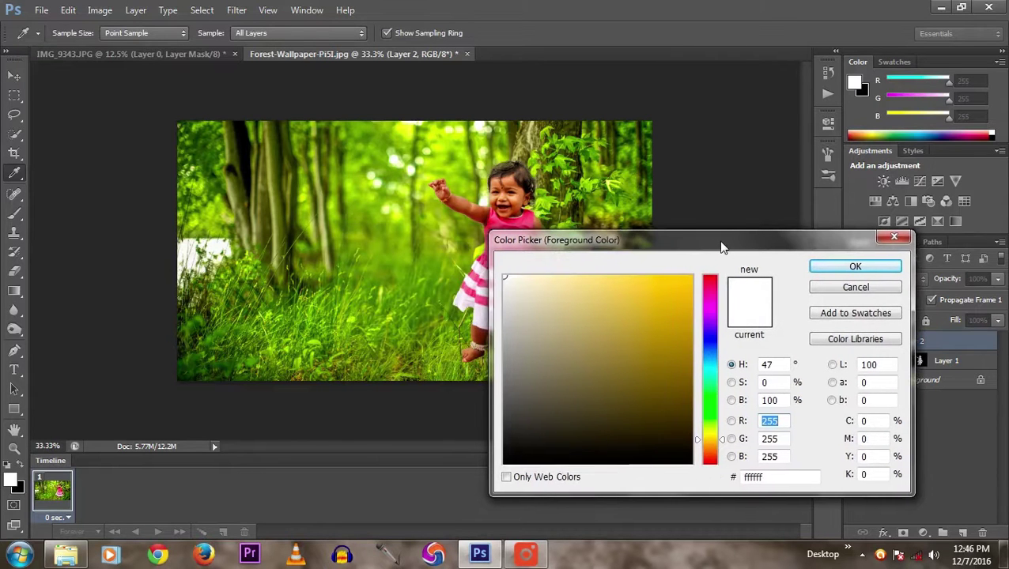
left_click(355, 333)
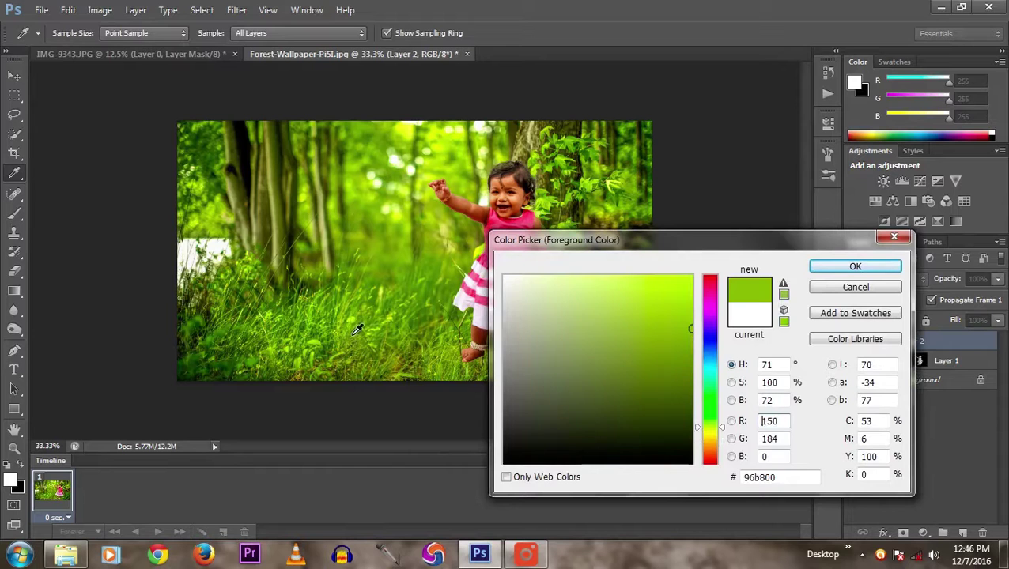
left_click(838, 266)
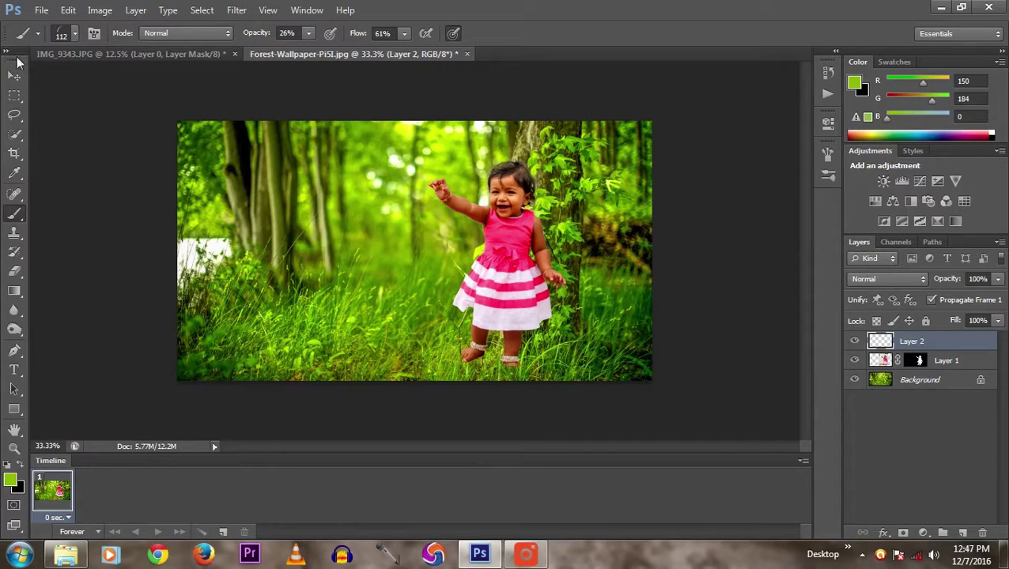
Set the brush to 246 px size and 89% opacity
left_click(73, 35)
left_click(132, 80)
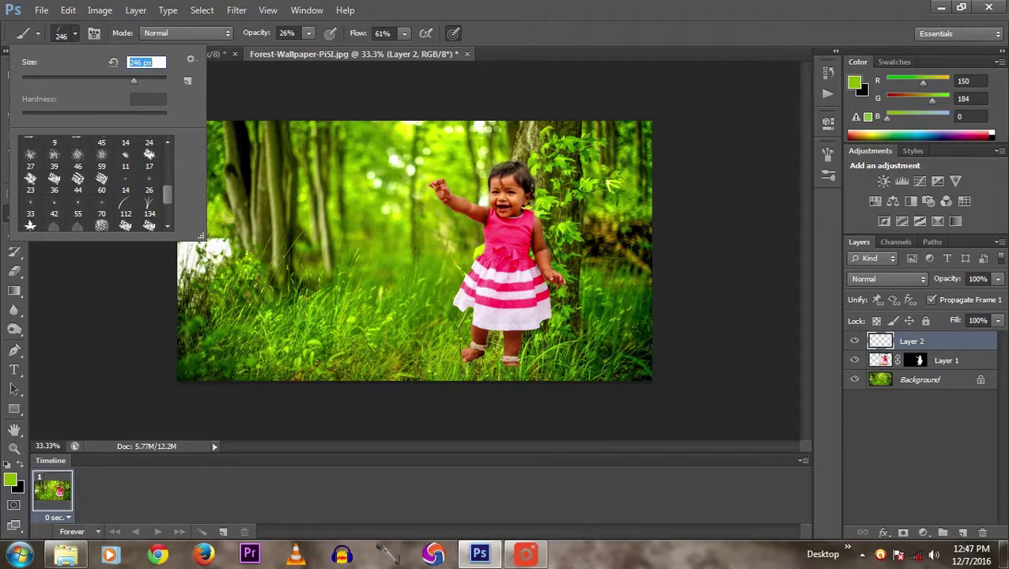
key("Return")
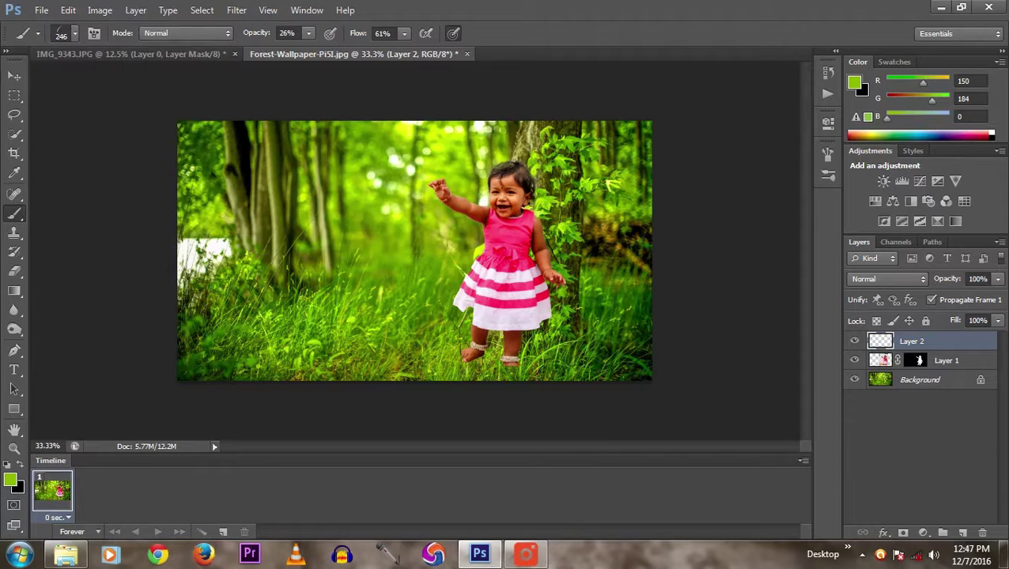
left_click(308, 34)
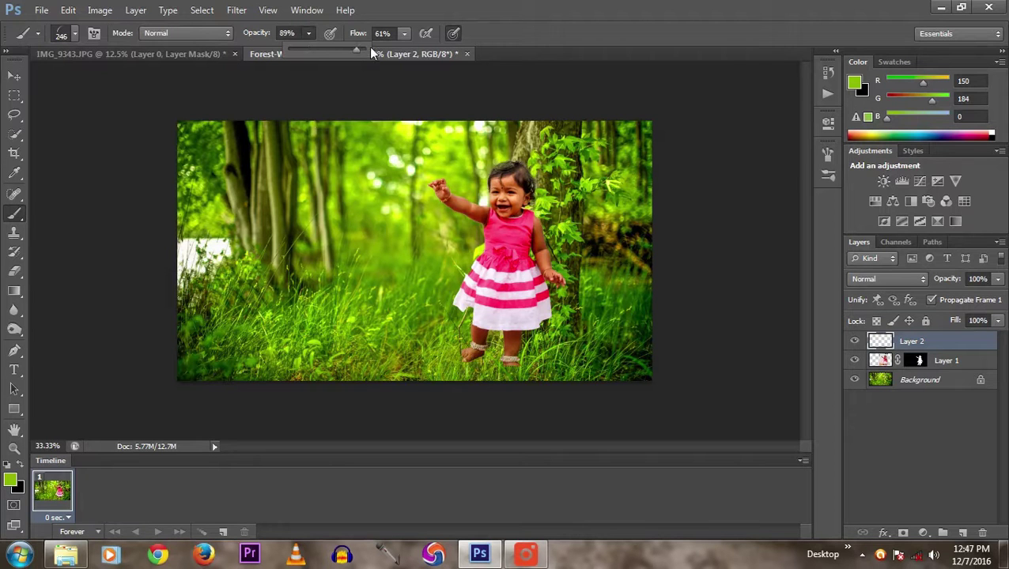
key("Return")
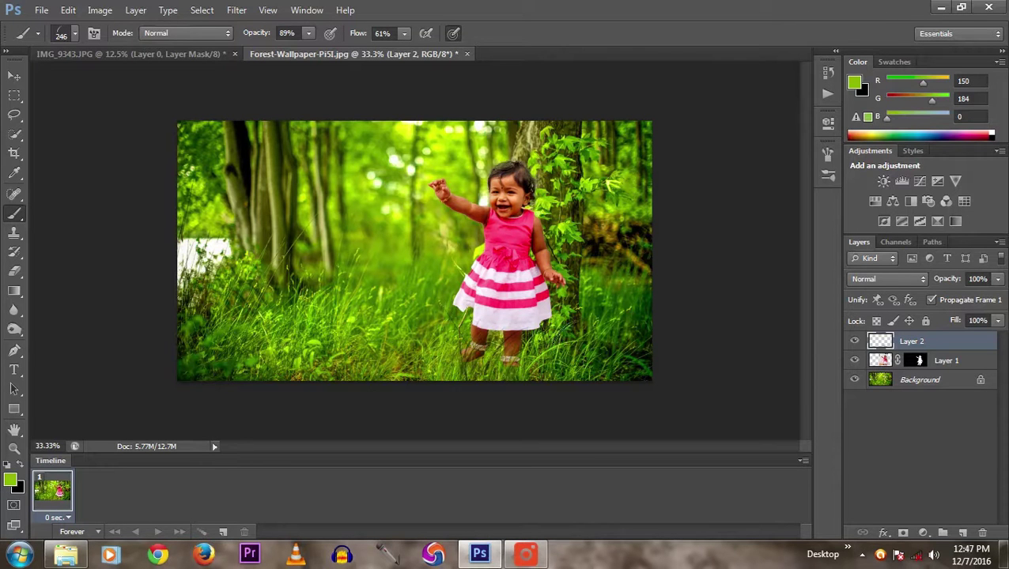
Resample a brighter yellow-green (178,220,0) from the image as the foreground colour
left_click(10, 479)
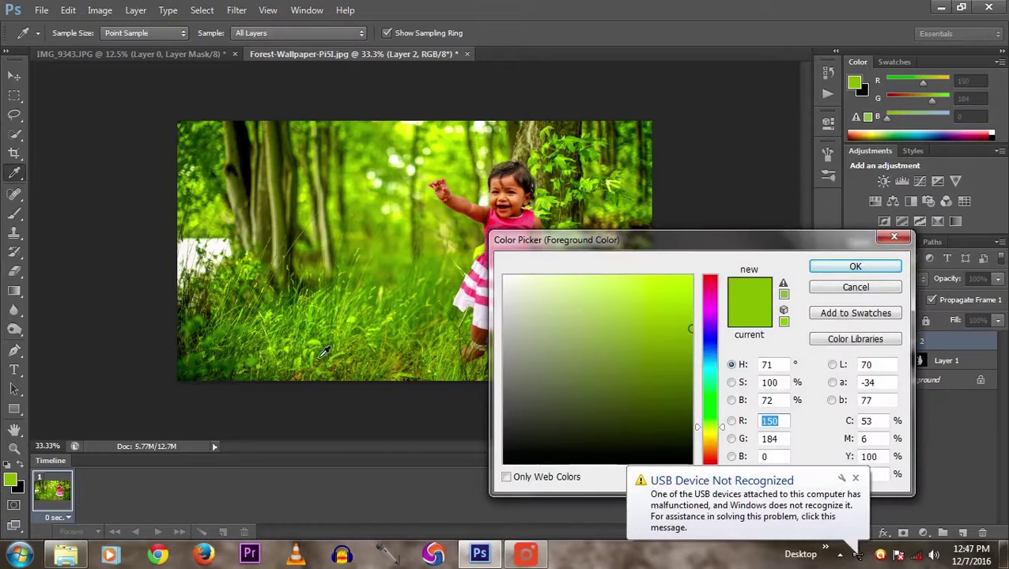
left_click(324, 349)
left_click(855, 266)
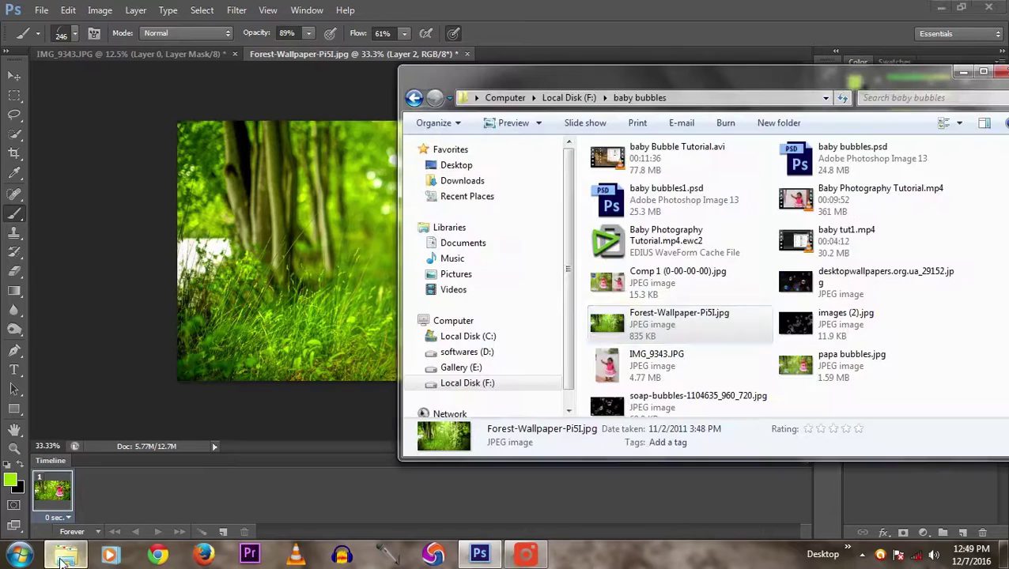
Drag desktopwallpapers.org.ua_29152.jpg from the source folder onto the forest document
left_click(63, 560)
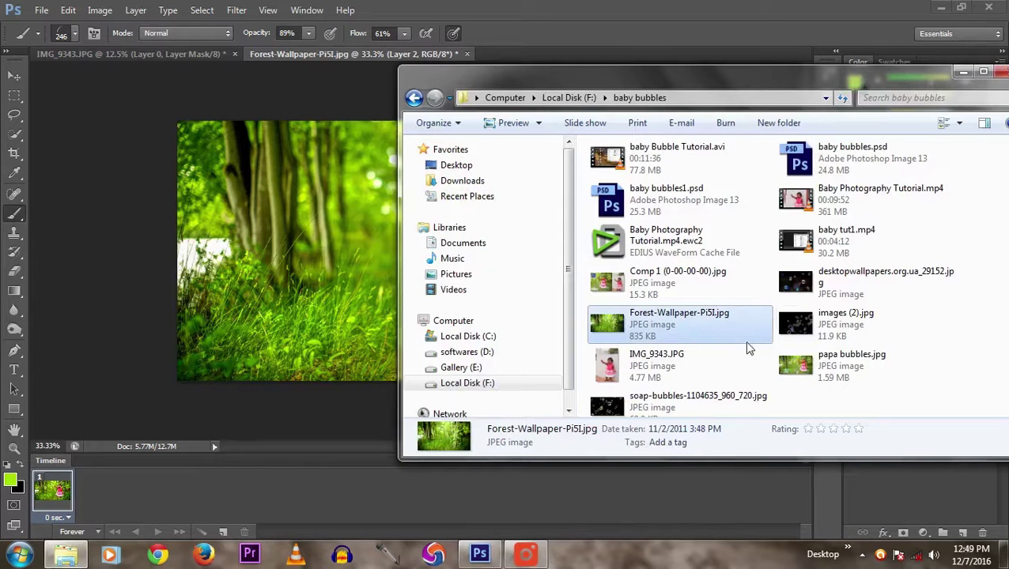
left_click(802, 287)
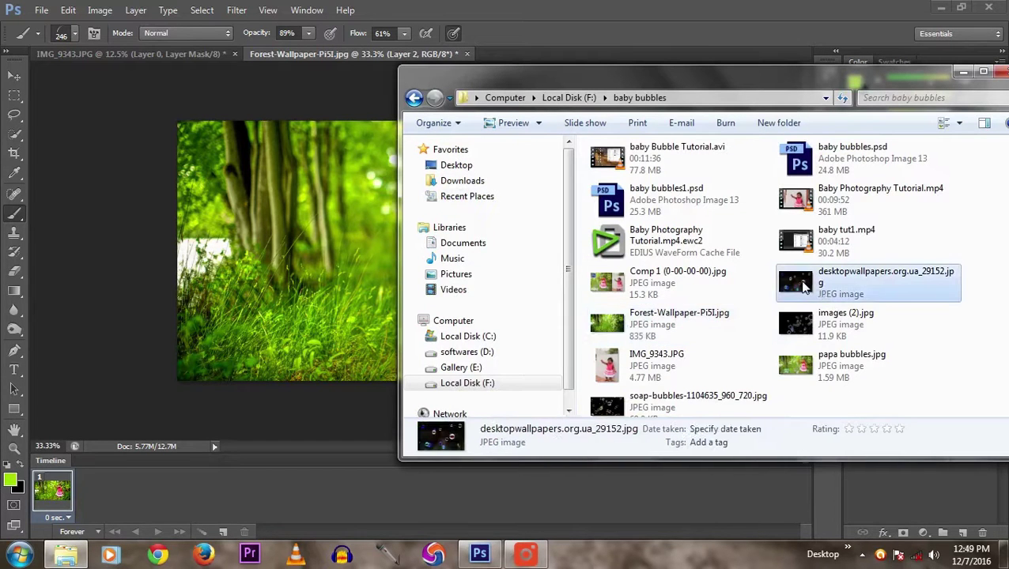
left_click_drag(802, 287, 354, 263)
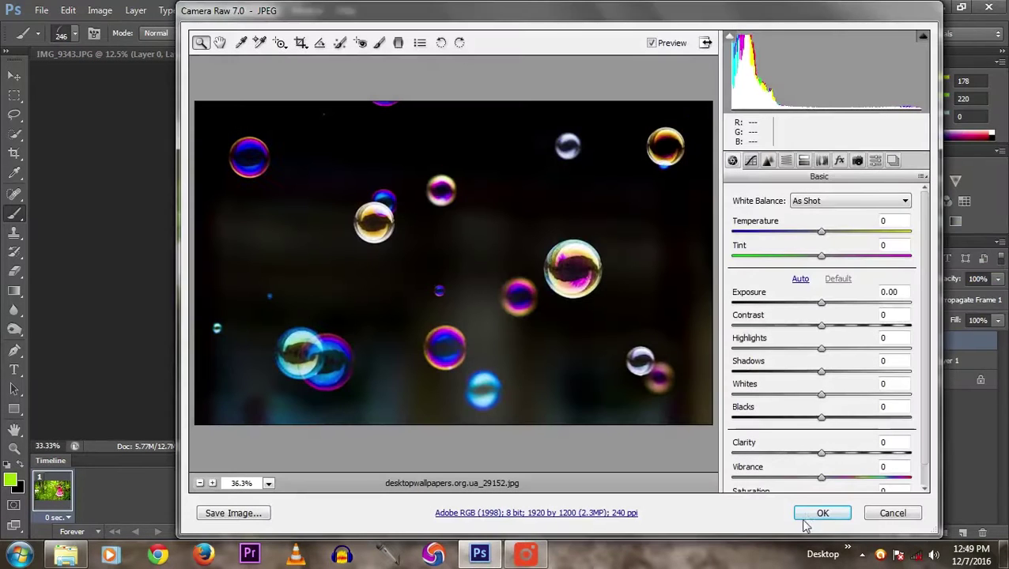
Accept the bubbles image from Camera Raw and stretch it to all four canvas edges
left_click(822, 513)
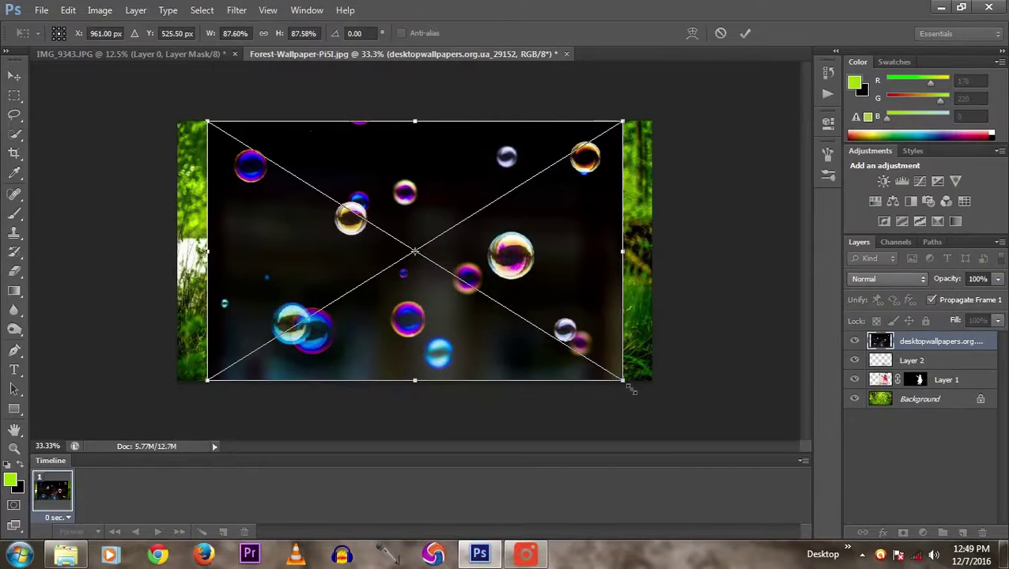
left_click_drag(623, 381, 651, 380)
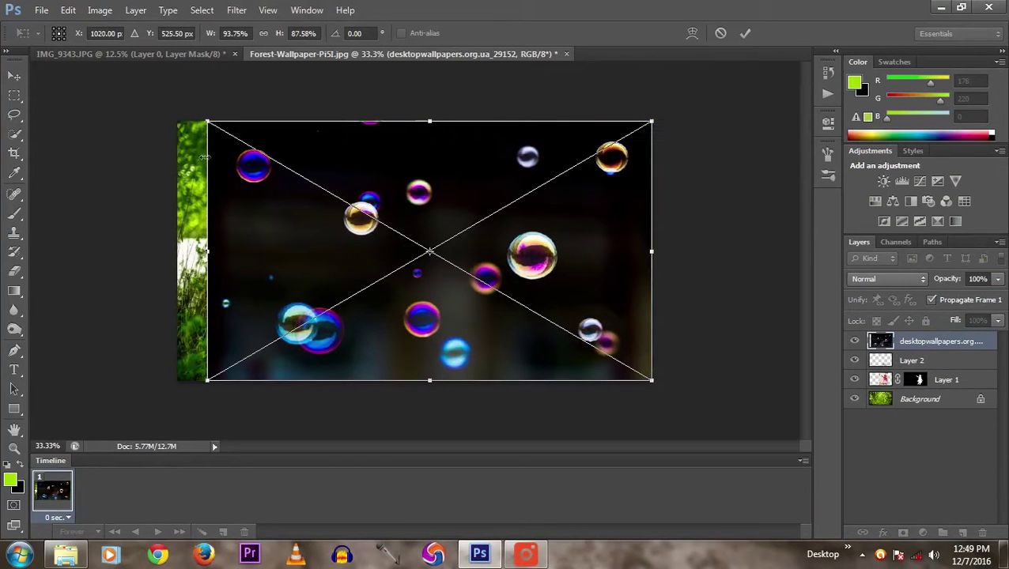
left_click_drag(207, 122, 178, 124)
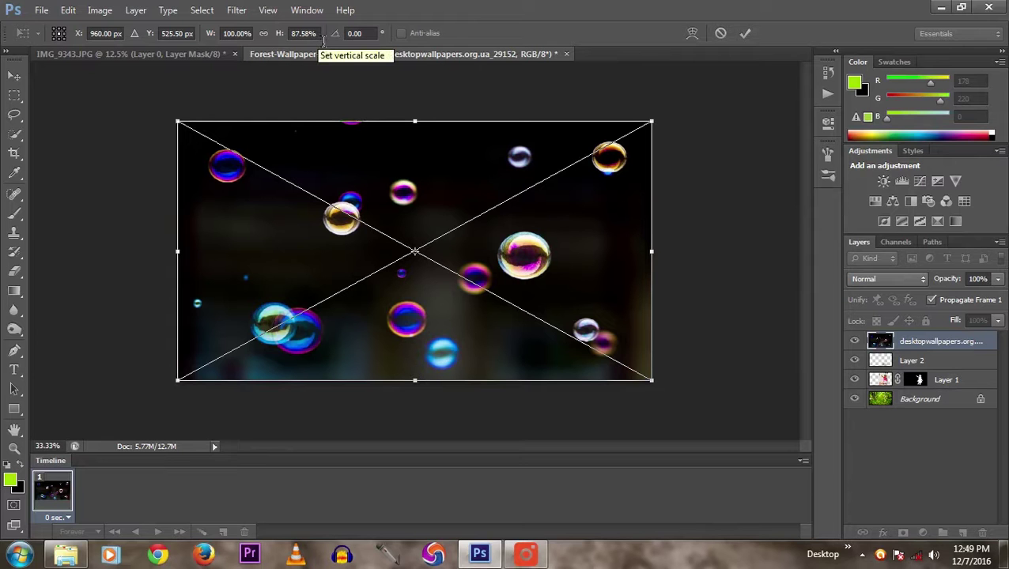
left_click_drag(423, 131, 420, 117)
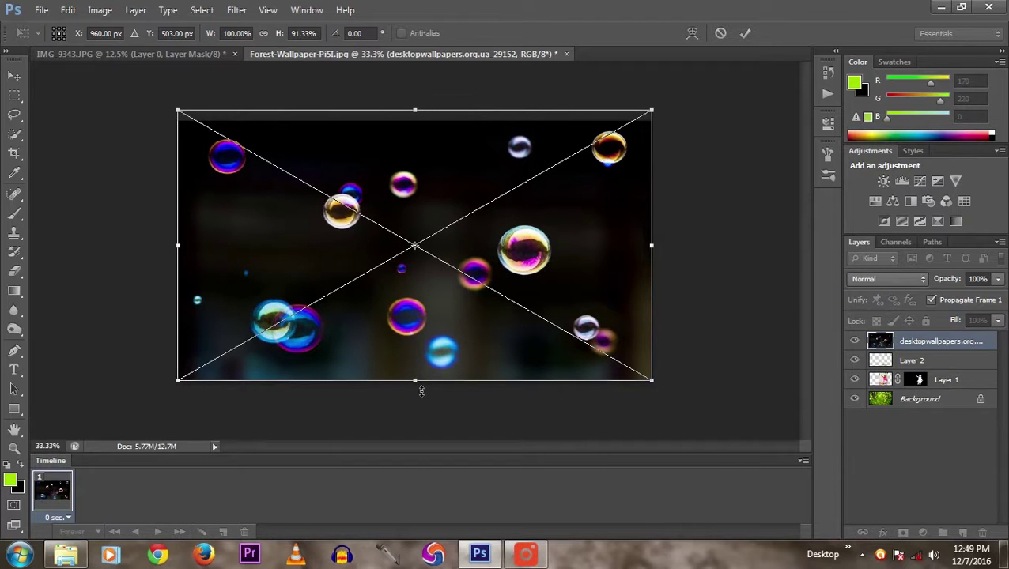
left_click_drag(421, 391, 421, 400)
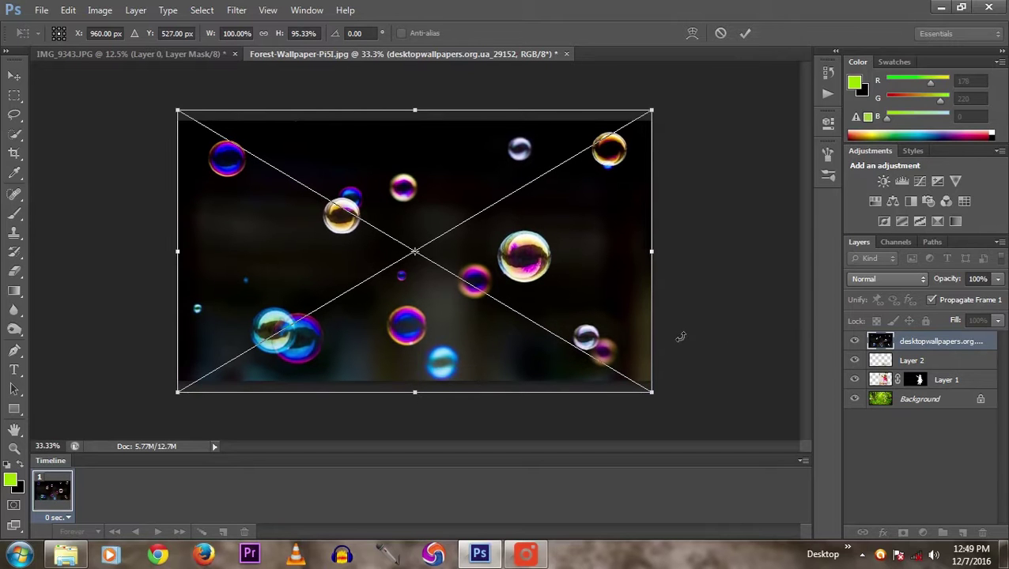
Commit the bubbles resize, blend its layer in Screen mode, and add an empty layer
left_click(744, 33)
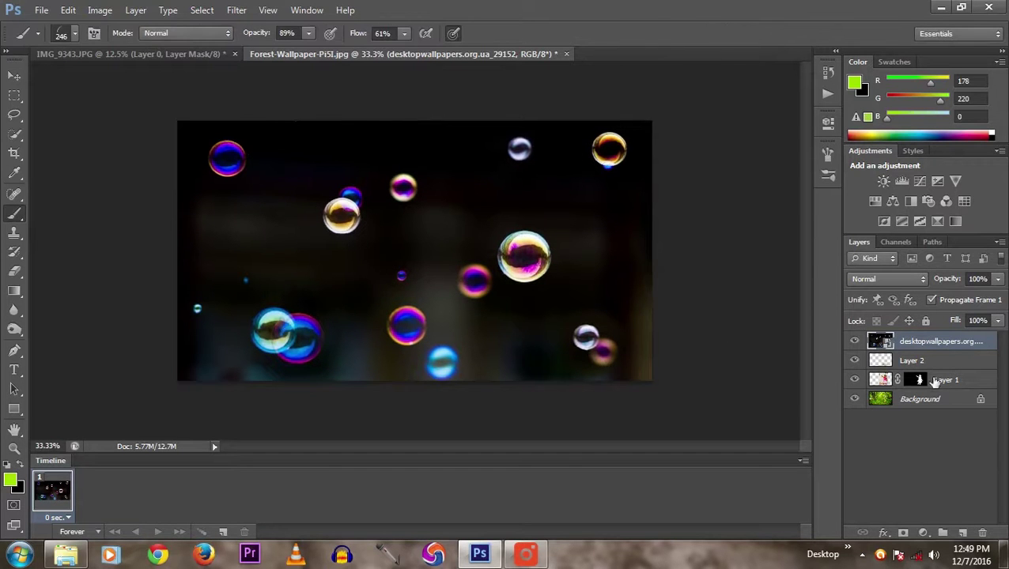
left_click(897, 278)
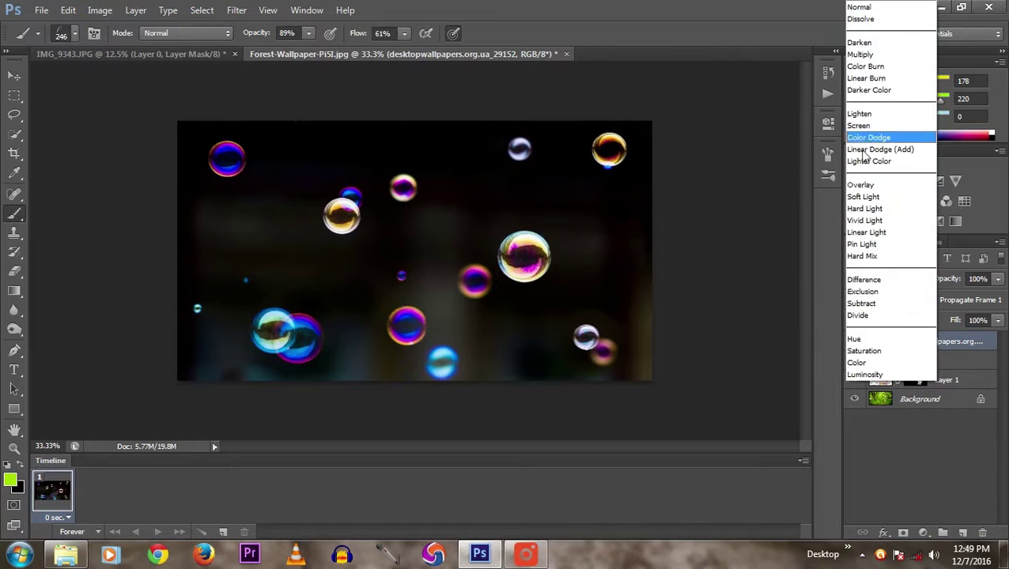
left_click(858, 126)
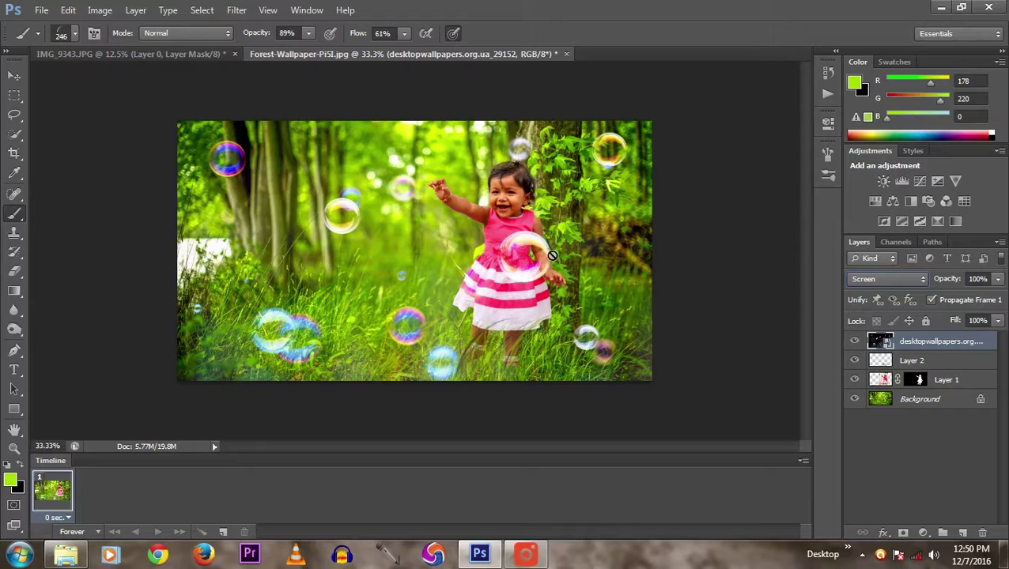
left_click(963, 534)
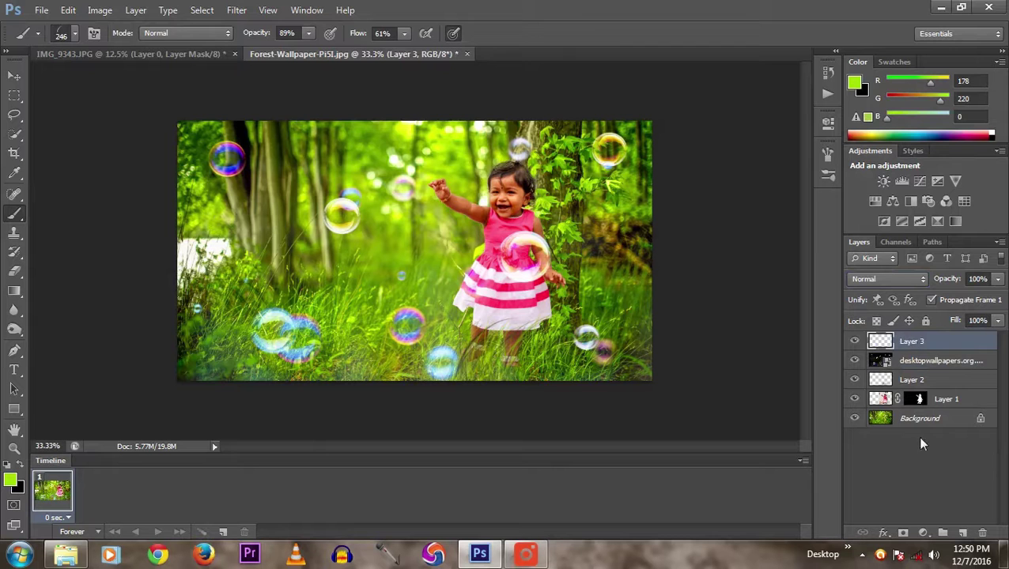
Delete the empty layer and add a Gradient Fill layer using the orange-yellow-orange preset
key("Delete")
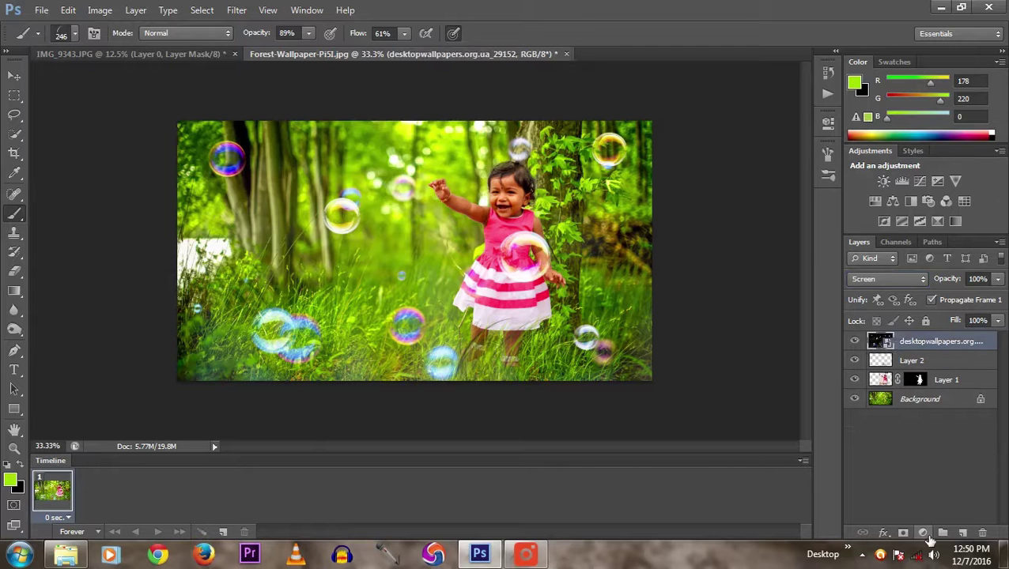
left_click(922, 533)
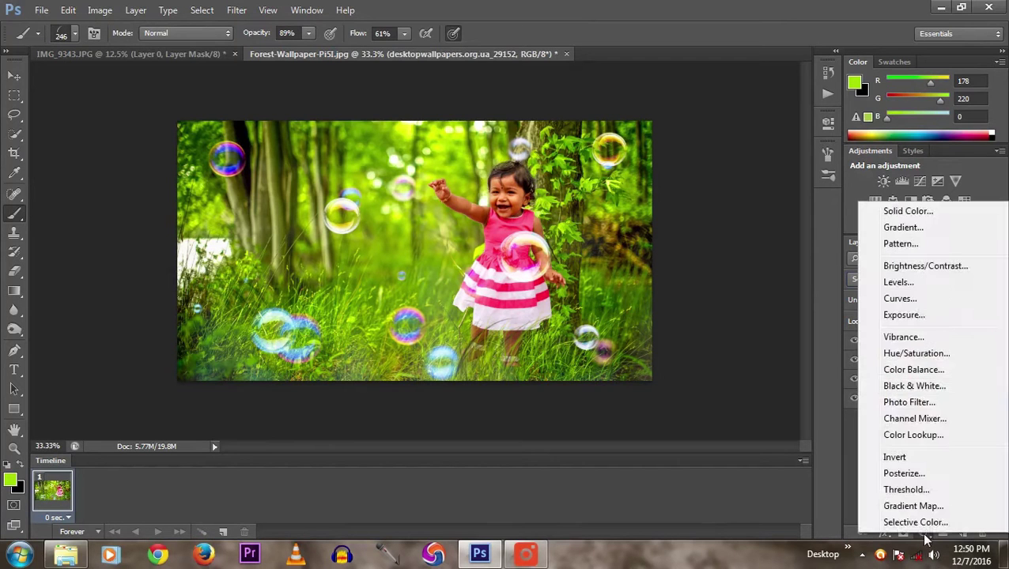
left_click(902, 227)
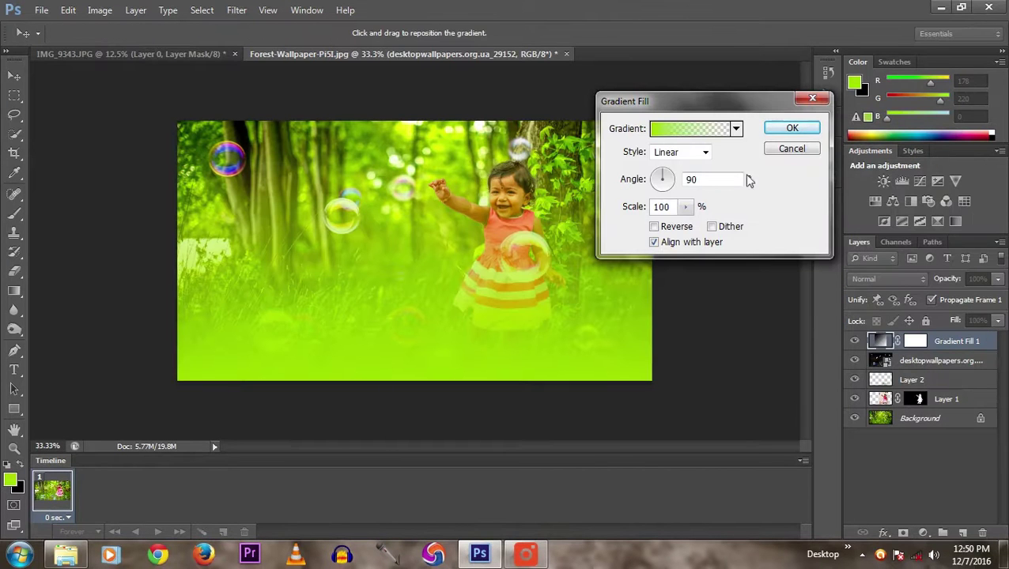
left_click_drag(699, 107, 765, 146)
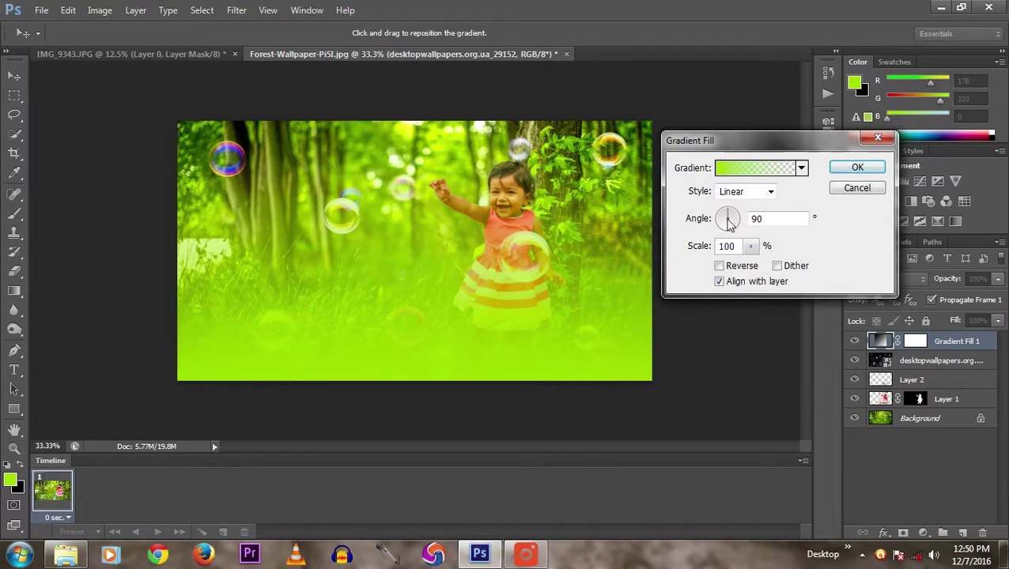
left_click(800, 169)
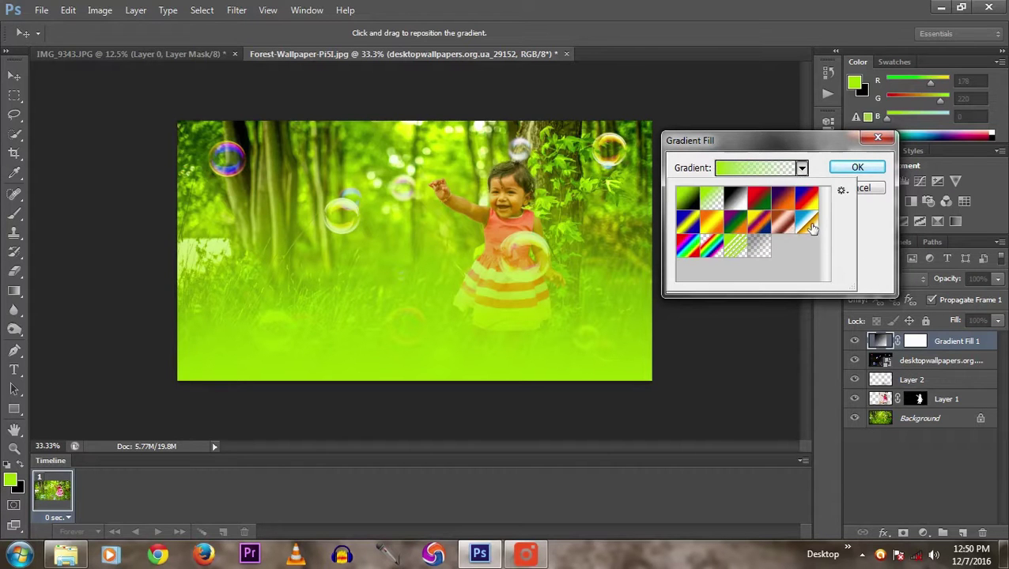
left_click(713, 224)
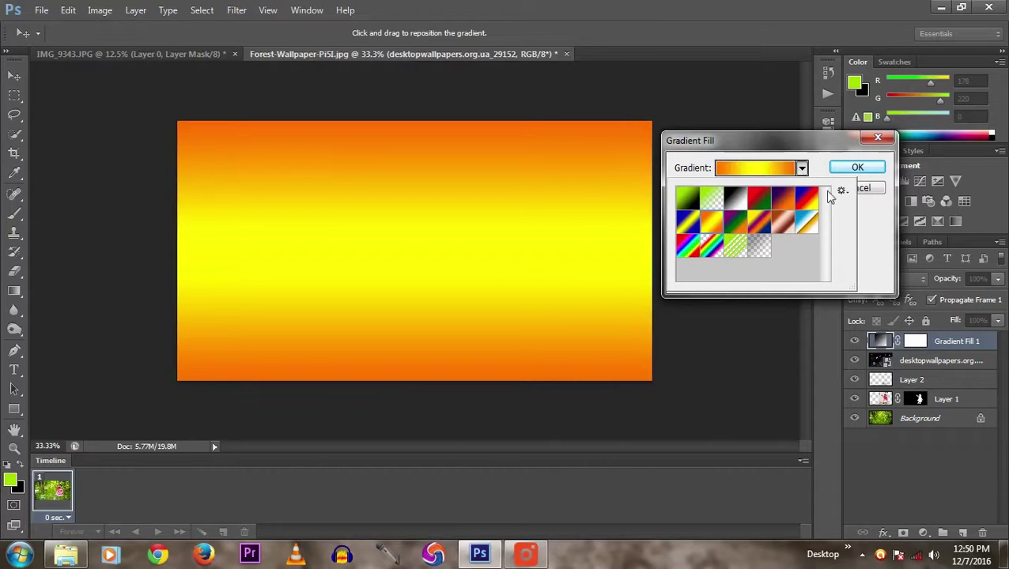
left_click(857, 167)
Try Overlay and cycle through other blend modes on the gradient fill layer
left_click(885, 279)
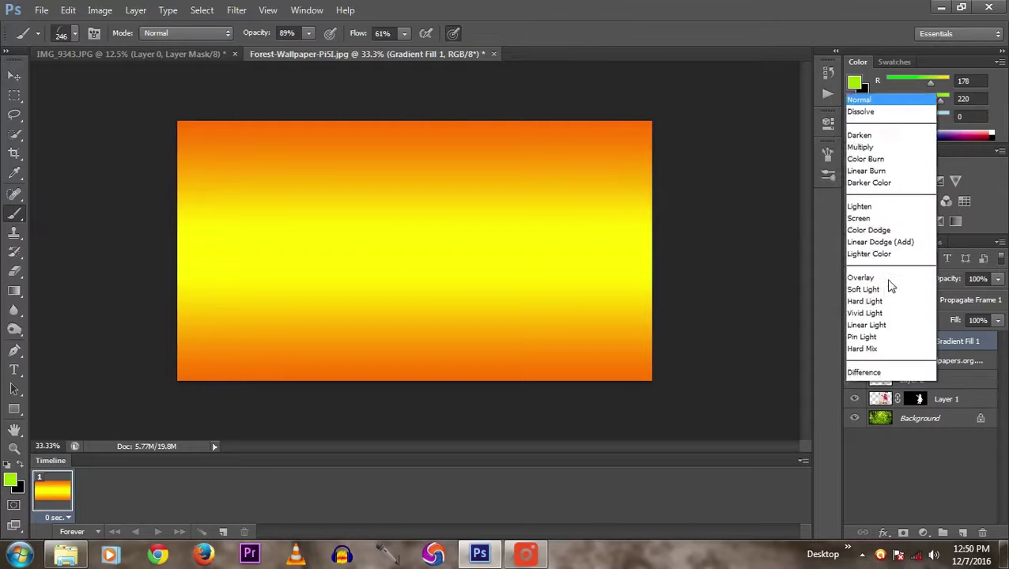
scroll(890, 286, "down", 3)
left_click(862, 185)
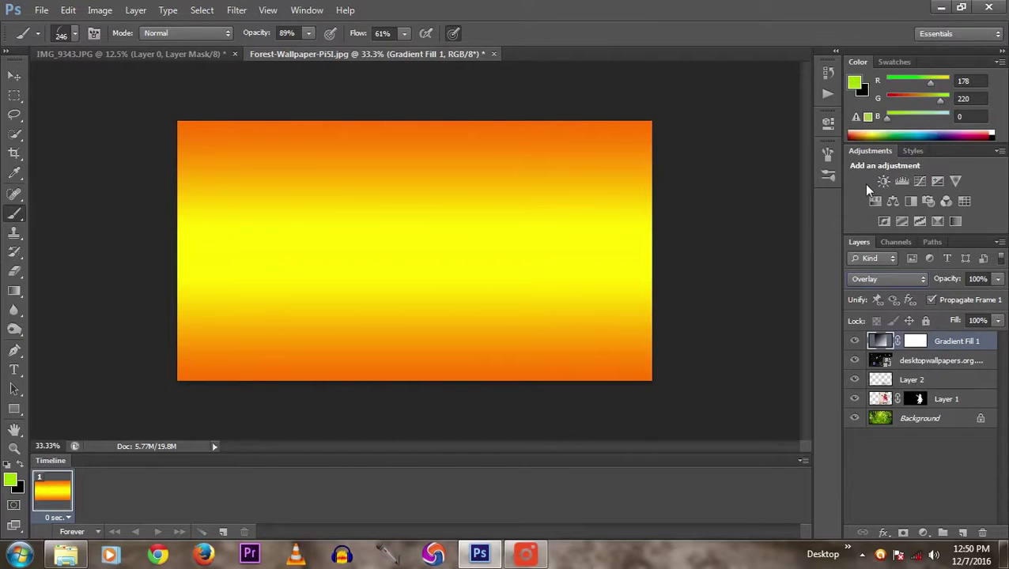
scroll(896, 278, "down", 1)
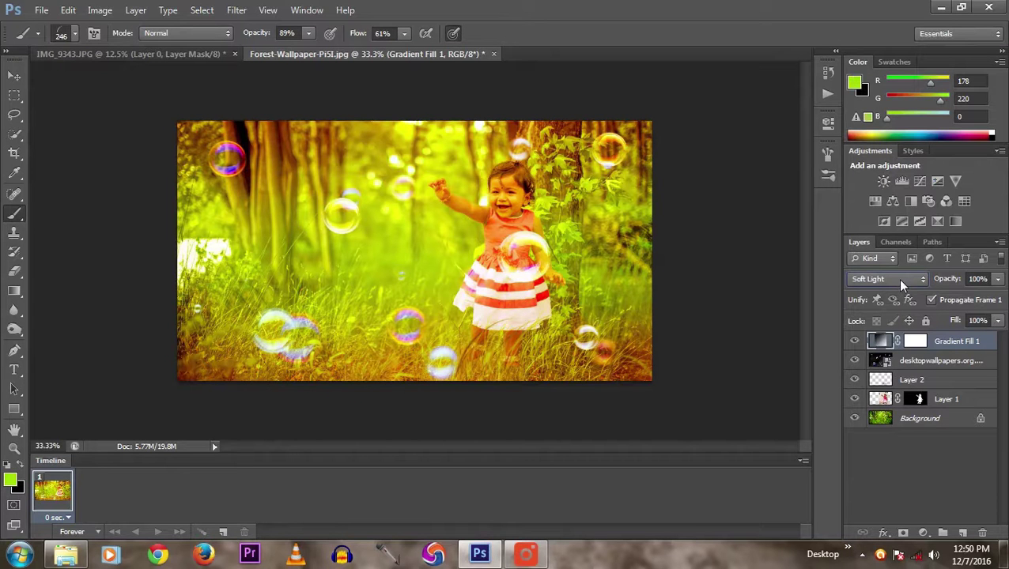
scroll(897, 279, "down", 2)
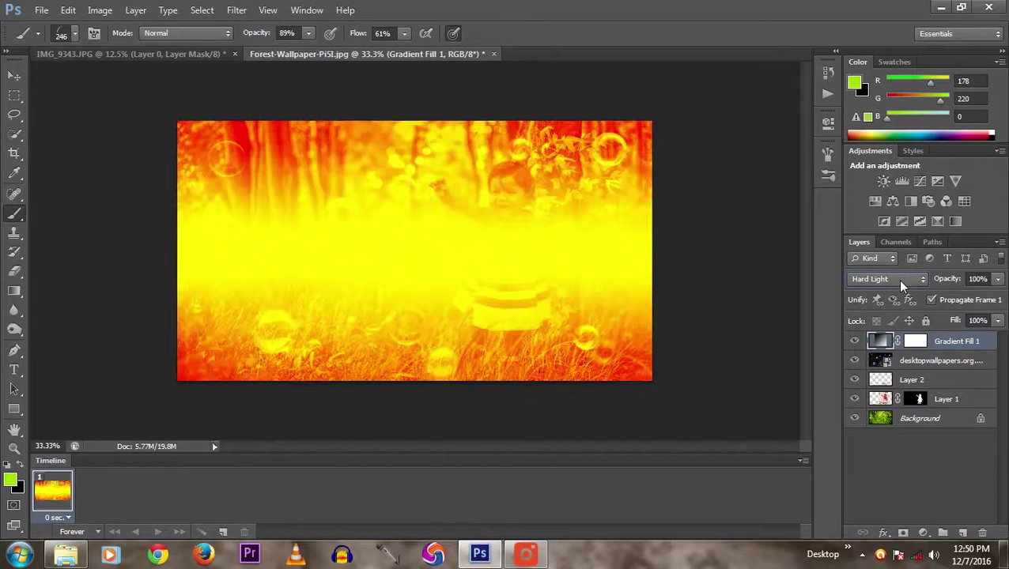
scroll(896, 279, "down", 1)
scroll(896, 279, "down", 1)
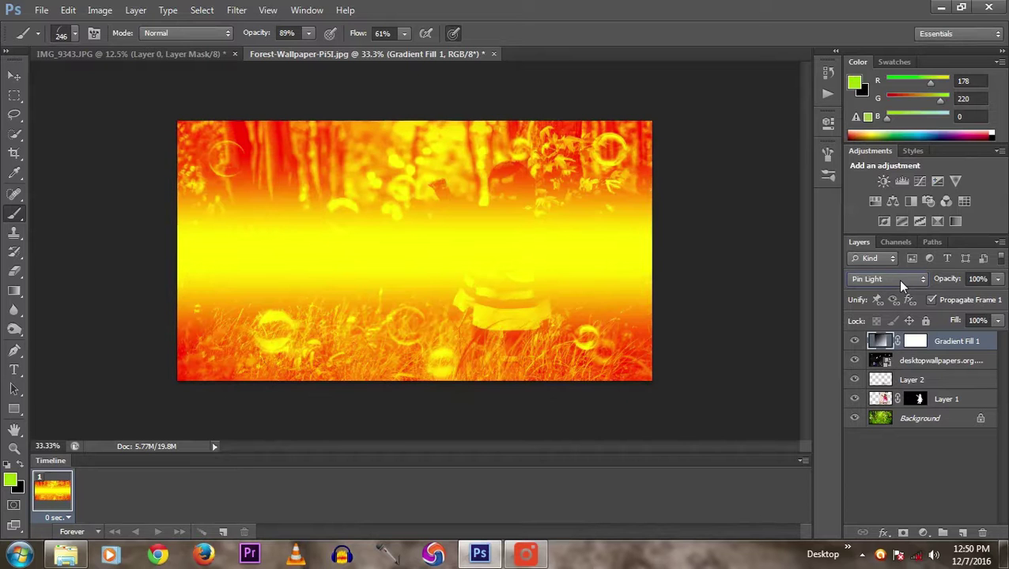
scroll(896, 279, "down", 1)
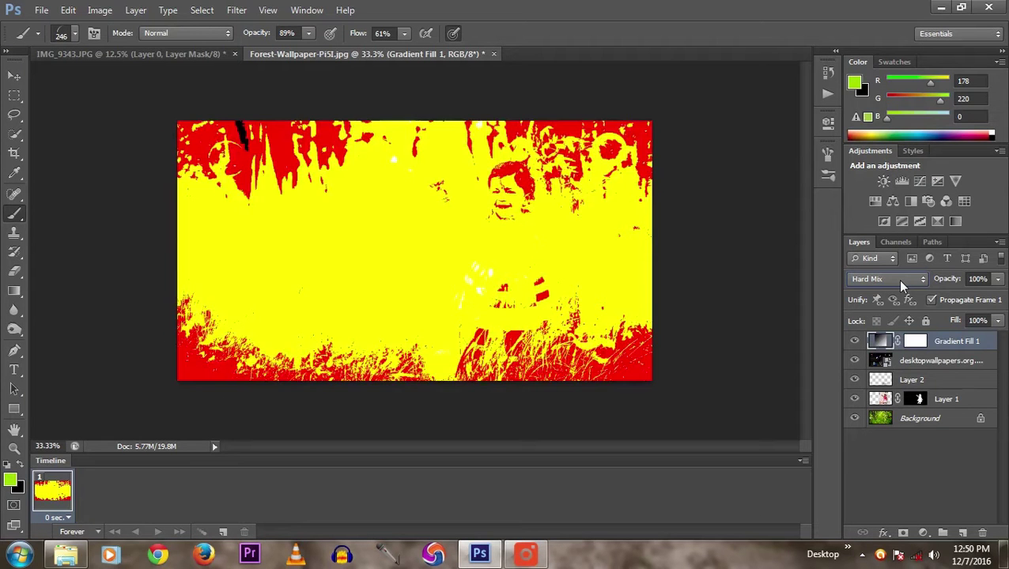
scroll(896, 279, "down", 1)
scroll(897, 279, "down", 1)
scroll(896, 279, "down", 1)
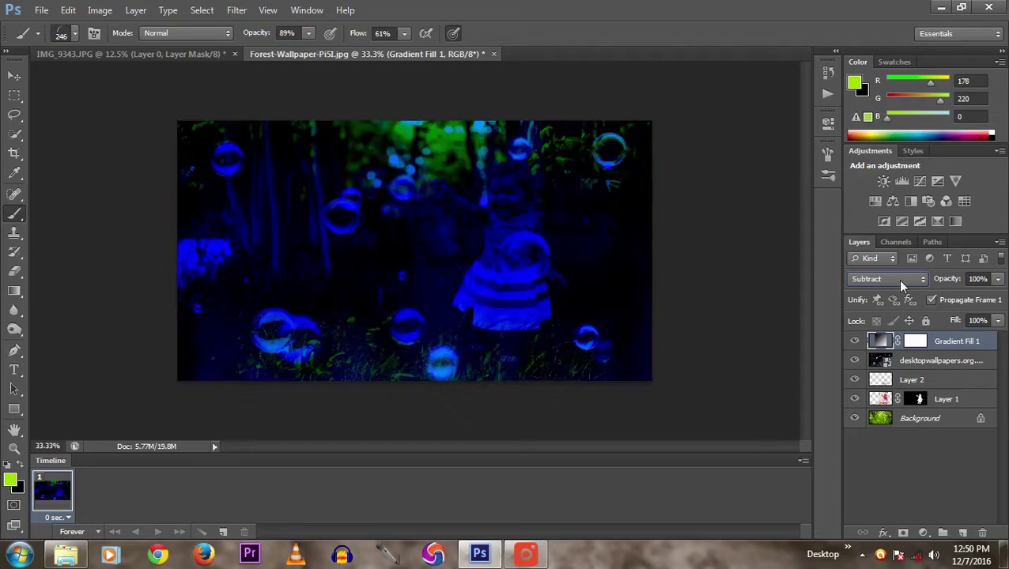
scroll(897, 279, "down", 1)
scroll(897, 279, "down", 1)
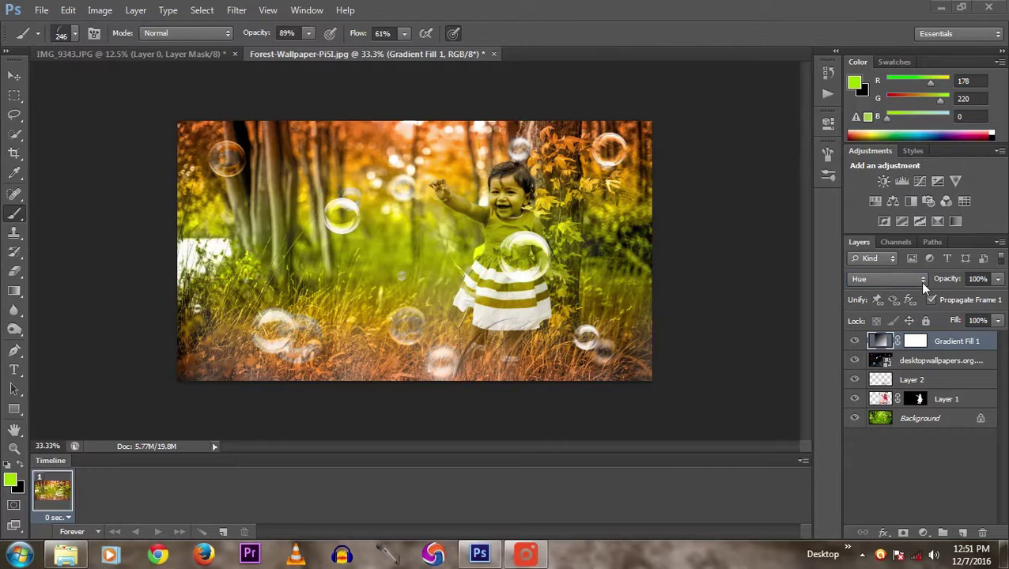
Reopen the blend mode list and settle Gradient Fill 1 on Soft Light
left_click(921, 281)
left_click(882, 338)
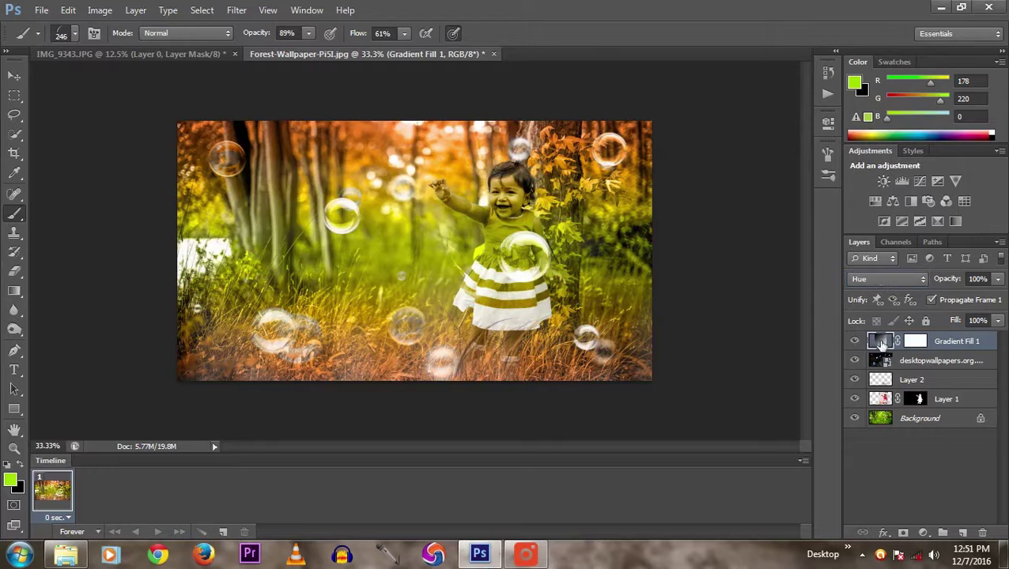
scroll(875, 281, "down", 1)
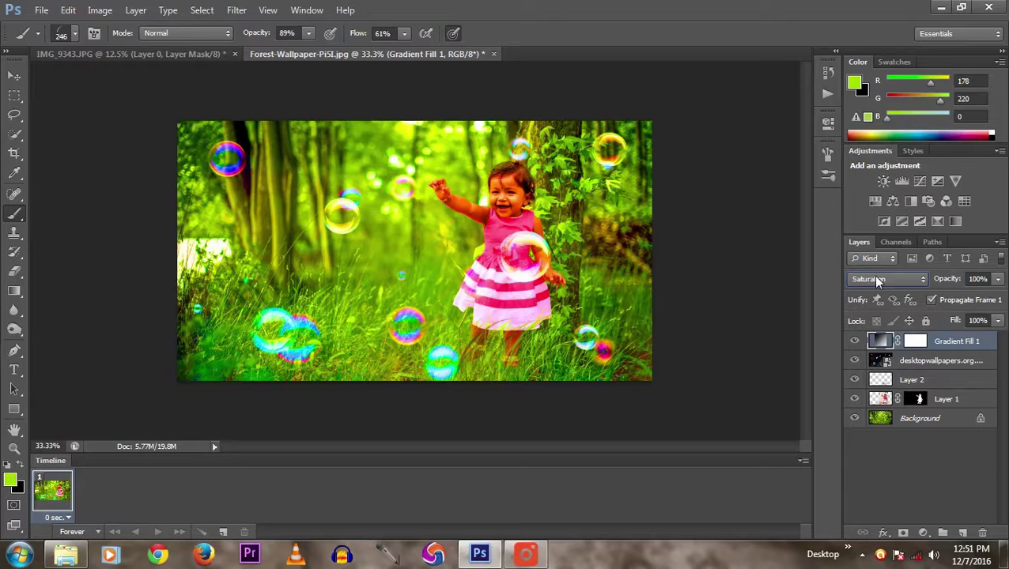
scroll(875, 281, "down", 1)
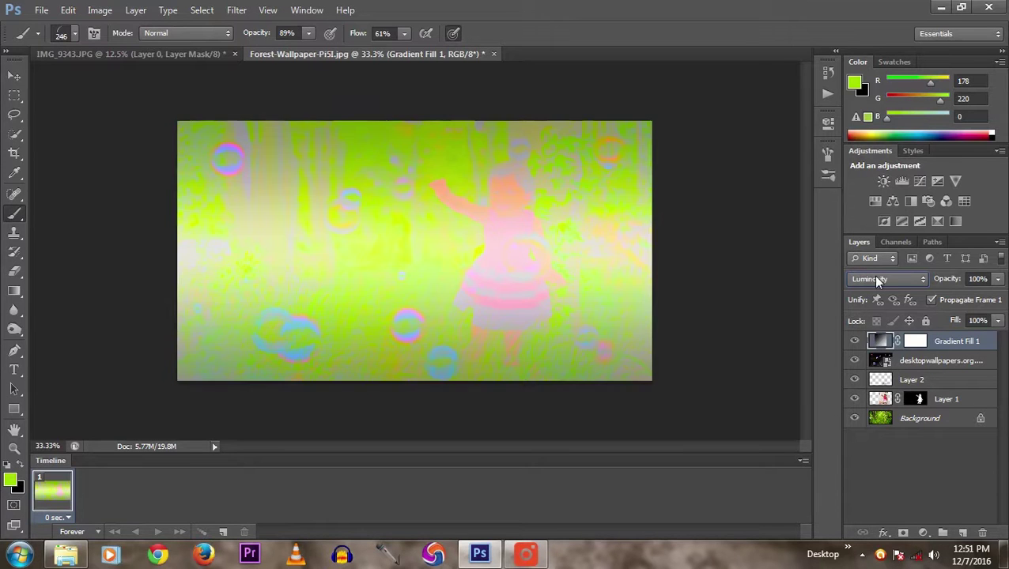
scroll(875, 281, "up", 1)
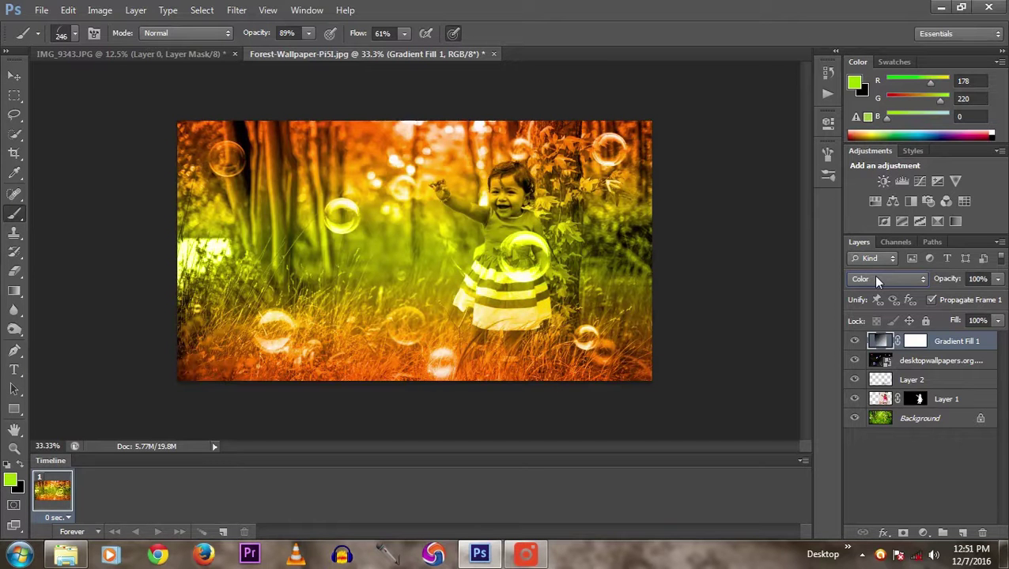
scroll(875, 280, "up", 1)
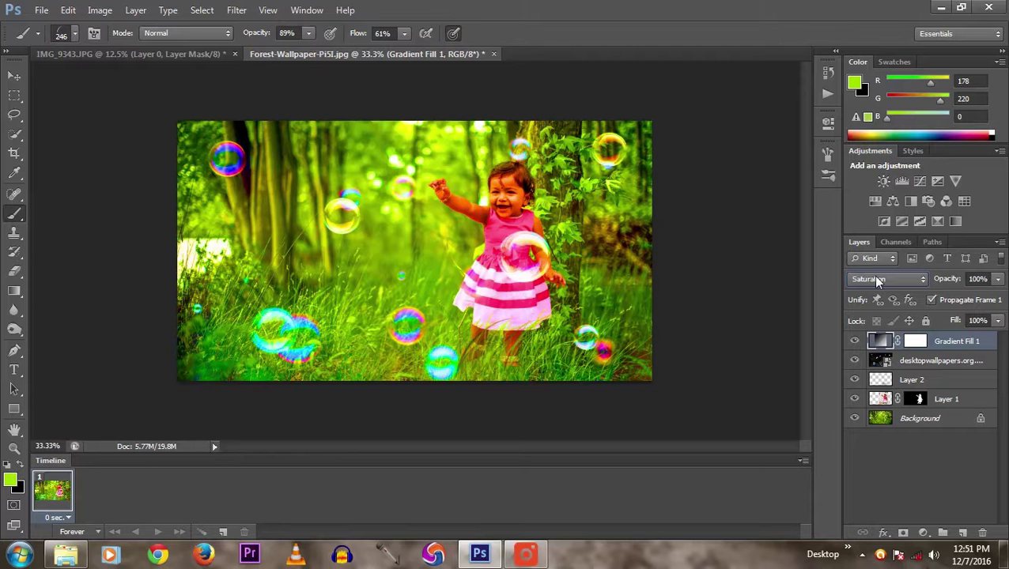
scroll(875, 280, "up", 1)
scroll(875, 280, "up", 1)
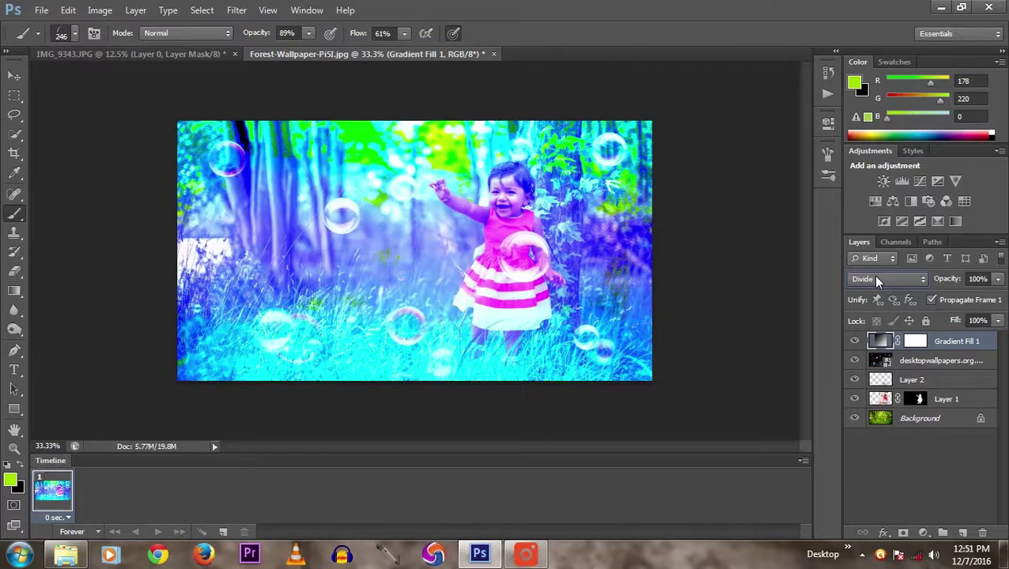
scroll(874, 280, "up", 1)
scroll(875, 280, "up", 1)
scroll(875, 280, "up", 1)
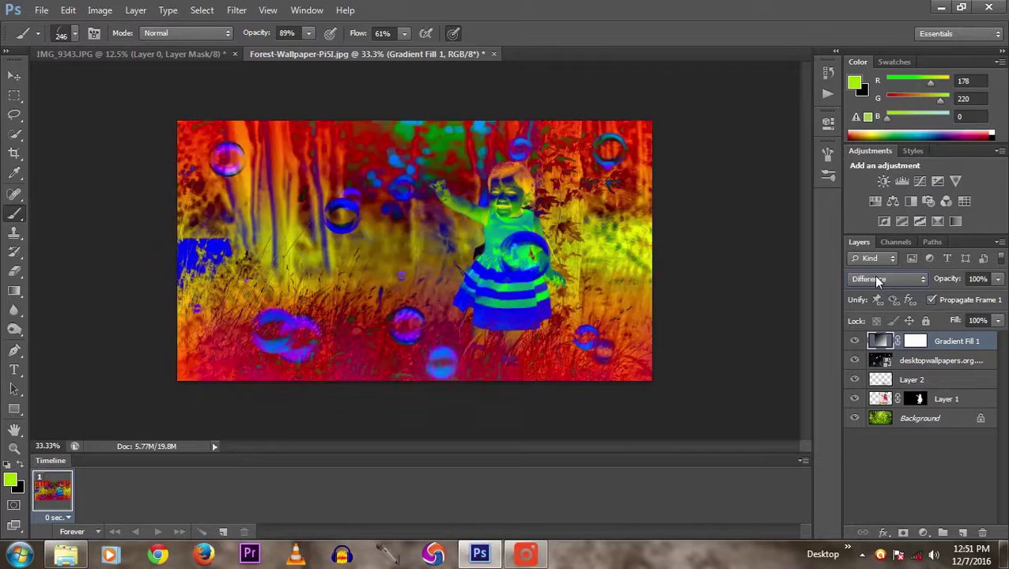
scroll(875, 280, "up", 1)
scroll(875, 280, "up", 1)
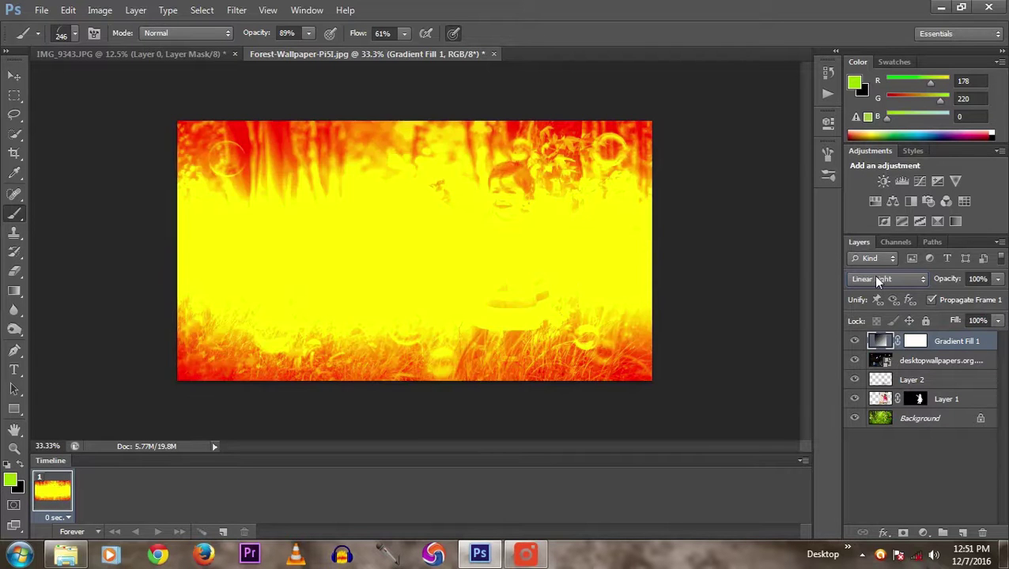
scroll(875, 279, "up", 1)
scroll(875, 280, "up", 1)
scroll(875, 280, "up", 1)
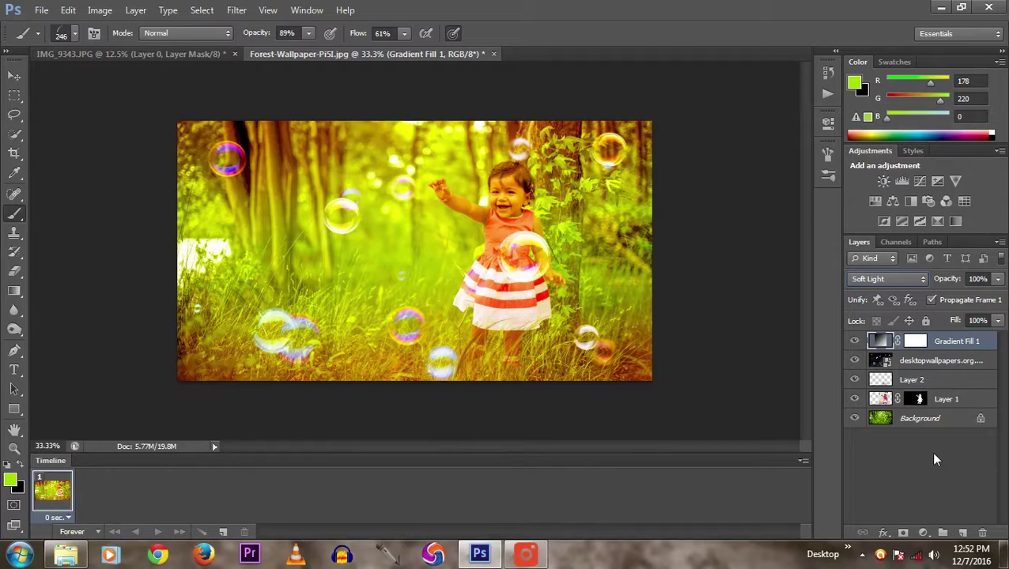
Stamp visible layers into Layer 3 and apply a 2-pixel High Pass filter
key("ctrl+shift+alt+e")
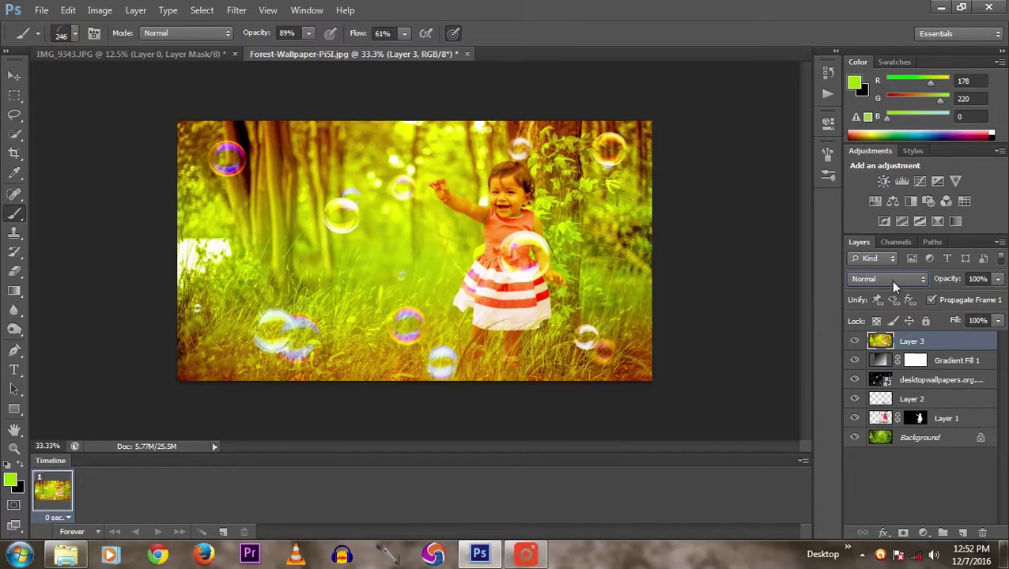
left_click(238, 10)
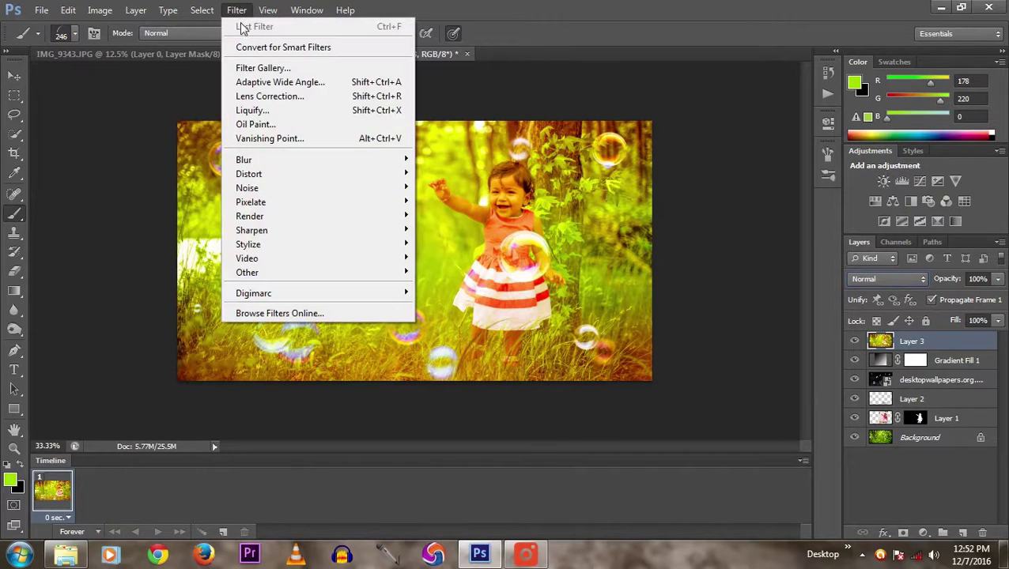
mouse_move(247, 272)
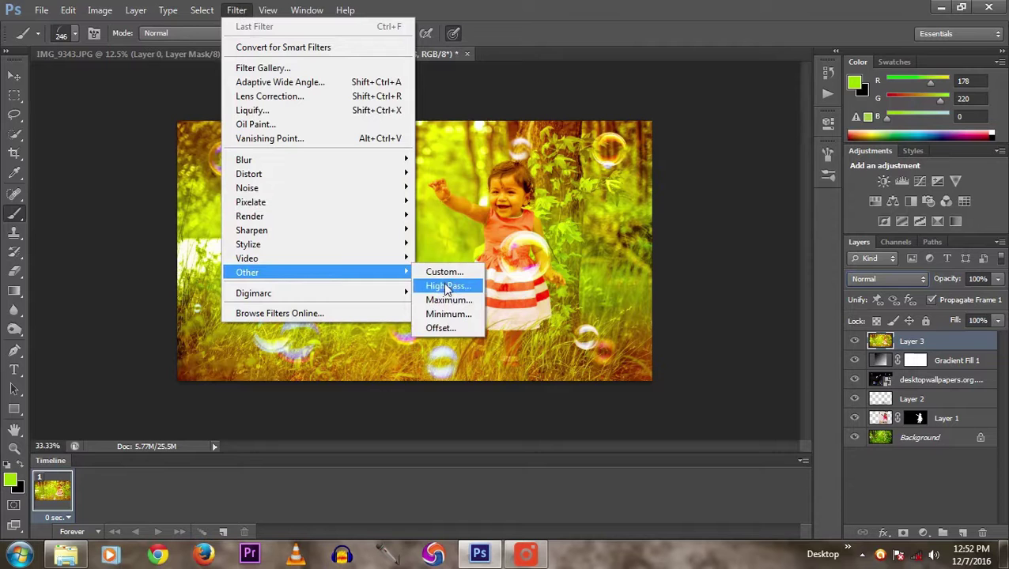
left_click(447, 286)
left_click_drag(761, 141, 691, 120)
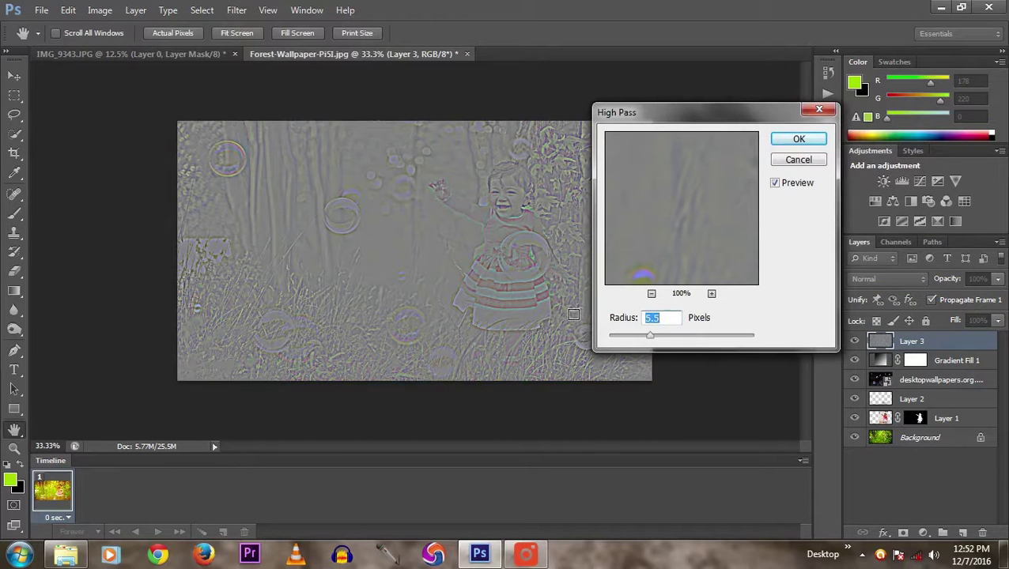
type("2")
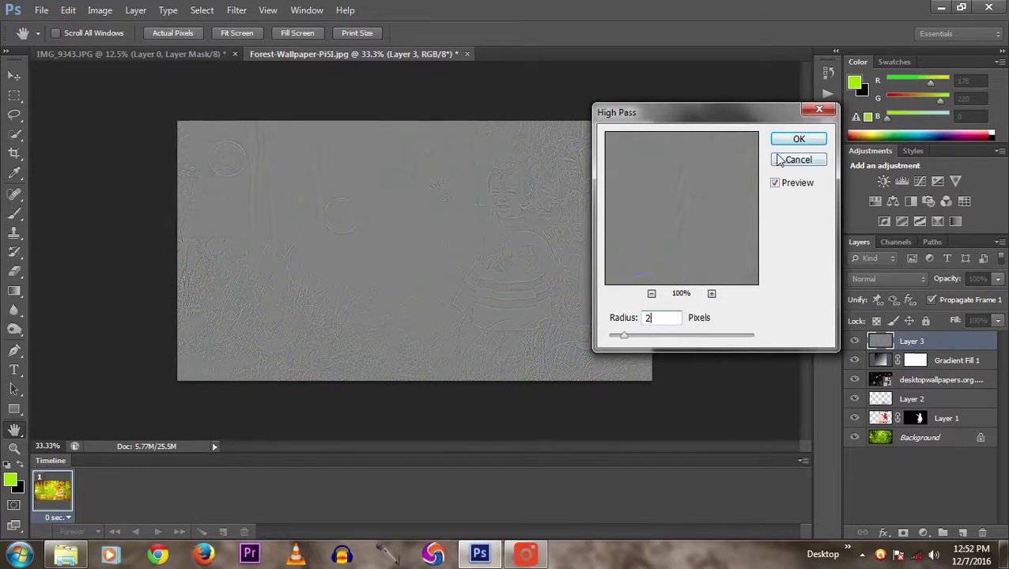
left_click(797, 139)
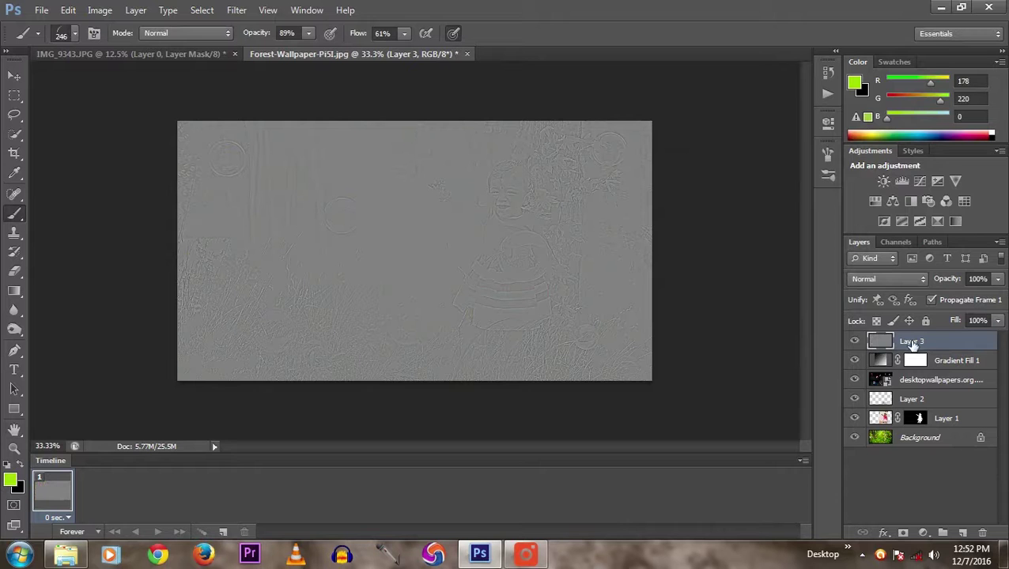
Set Layer 3's blend mode to Overlay, then scroll on to Pin Light
left_click(884, 278)
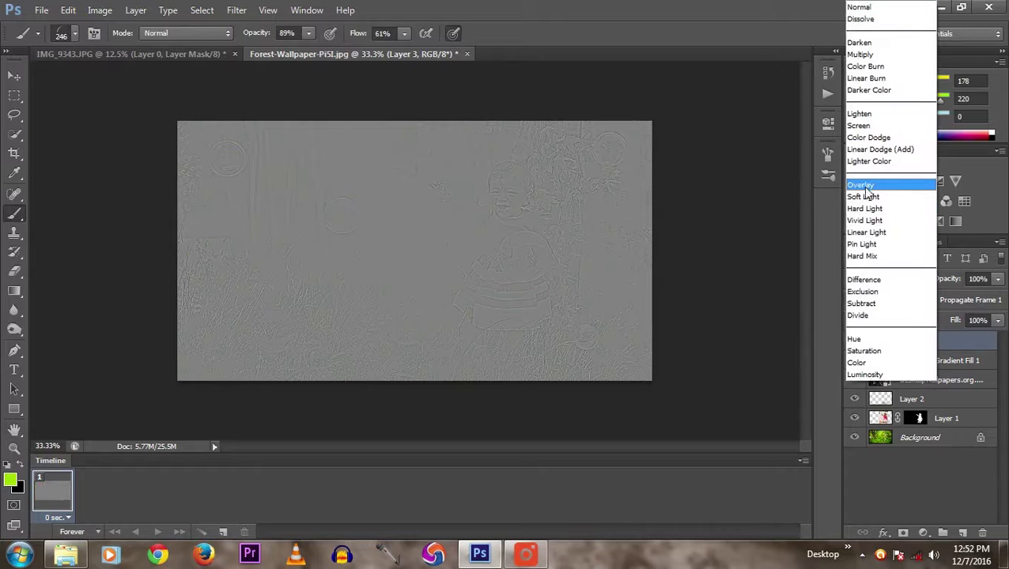
left_click(863, 185)
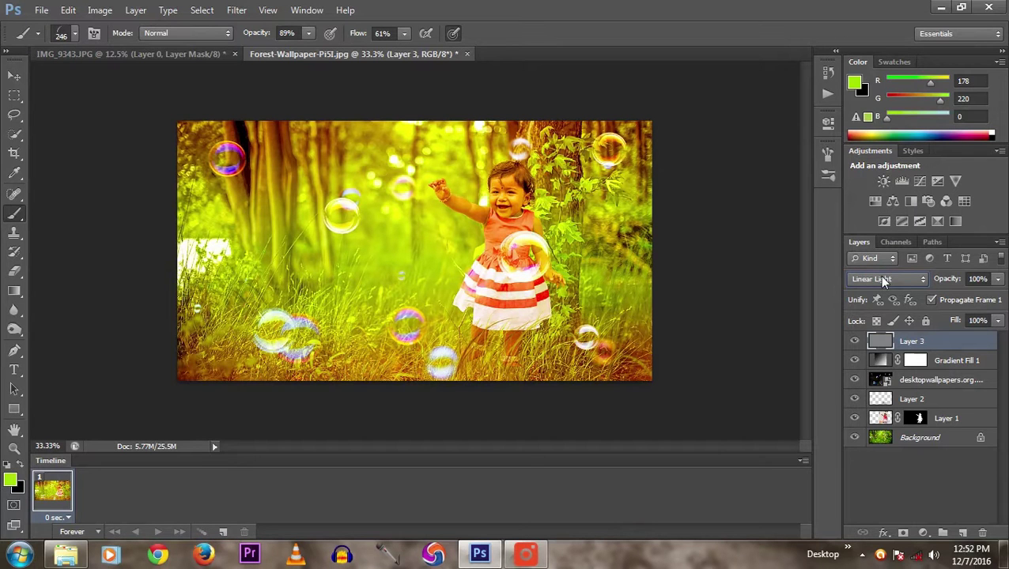
scroll(879, 275, "down", 1)
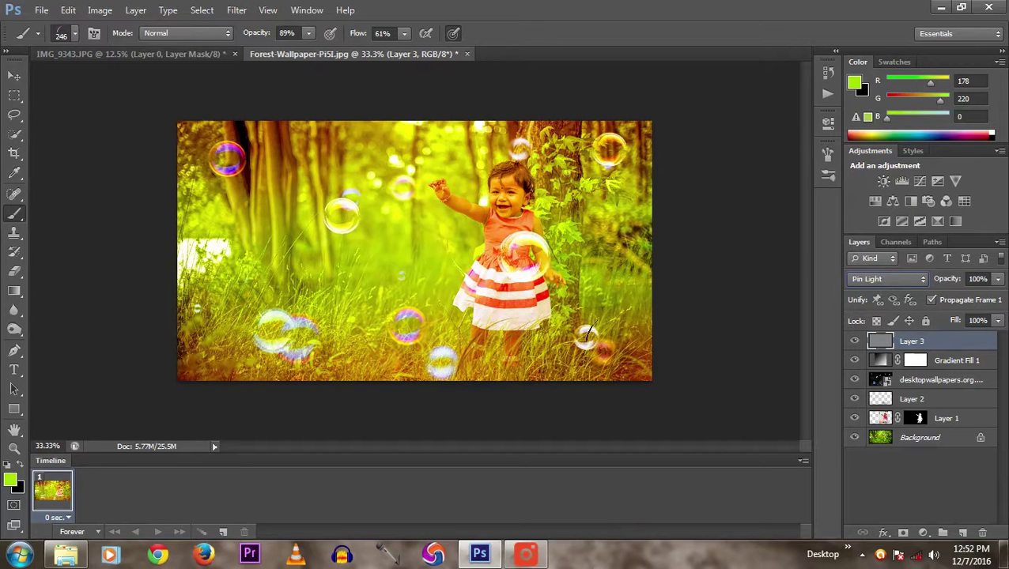